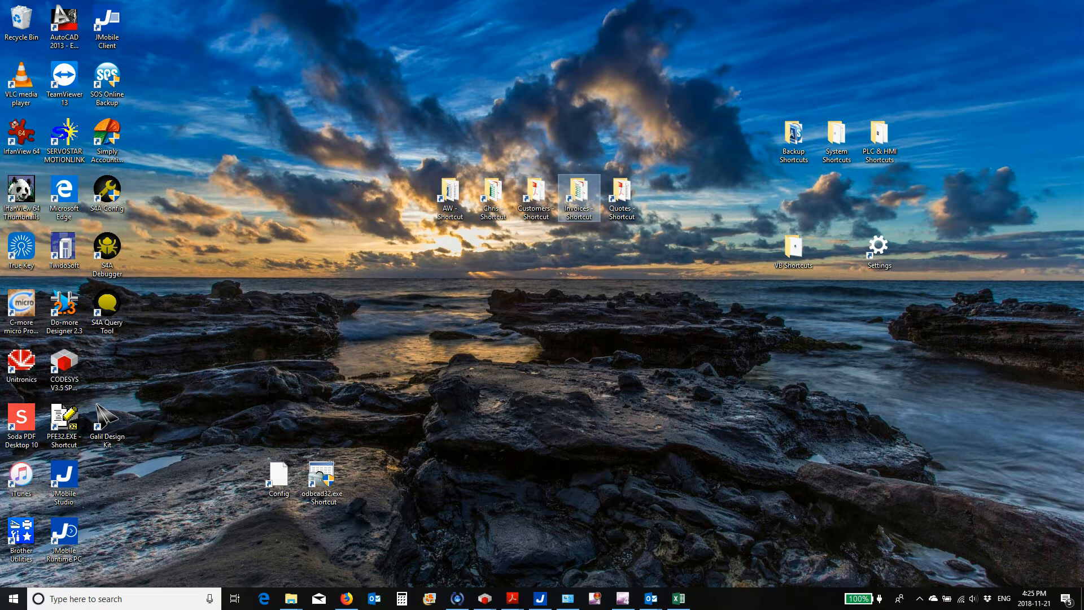
- Open Package Manager V3.5 SP10 Patch 5 from the 3S CODESYS program group
{"action": "left_click", "coordinate": [14, 599]}
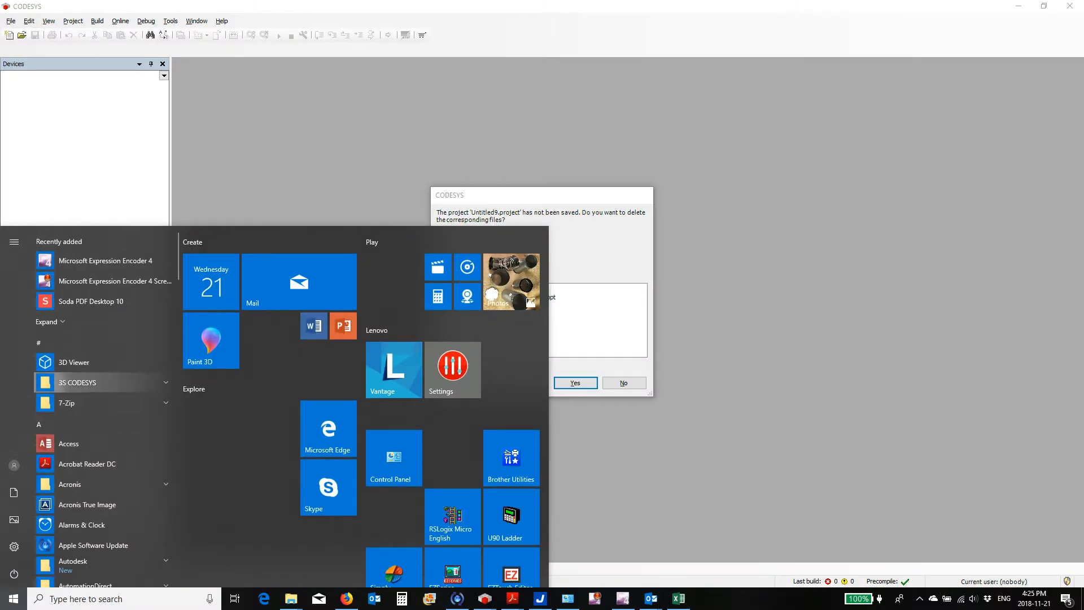
{"action": "left_click", "coordinate": [101, 383]}
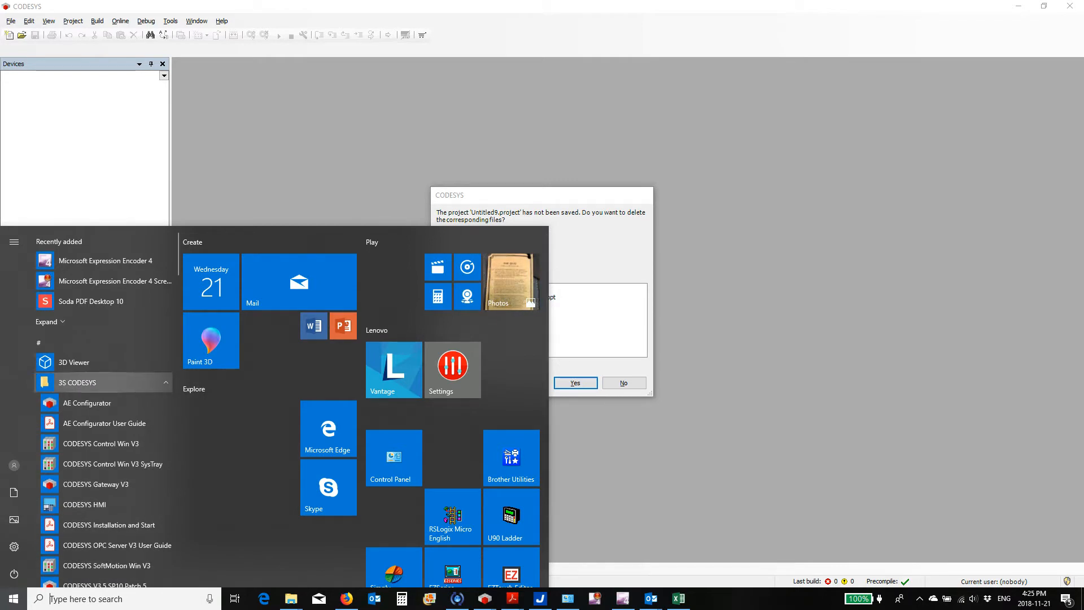
{"action": "scroll", "coordinate": [104, 407], "scroll_direction": "down", "scroll_amount": 5}
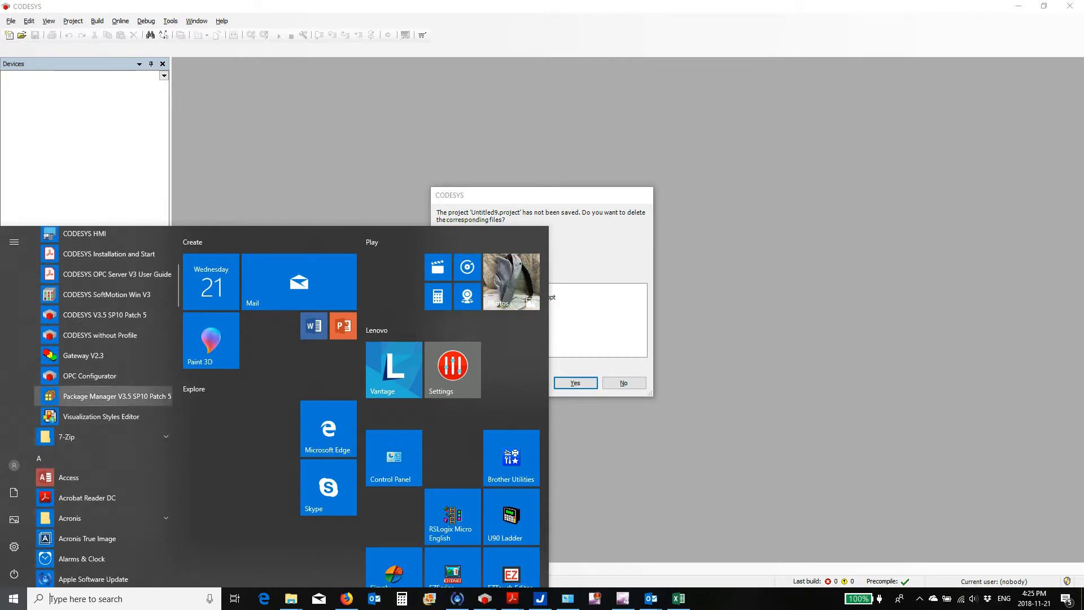
{"action": "left_click", "coordinate": [107, 396]}
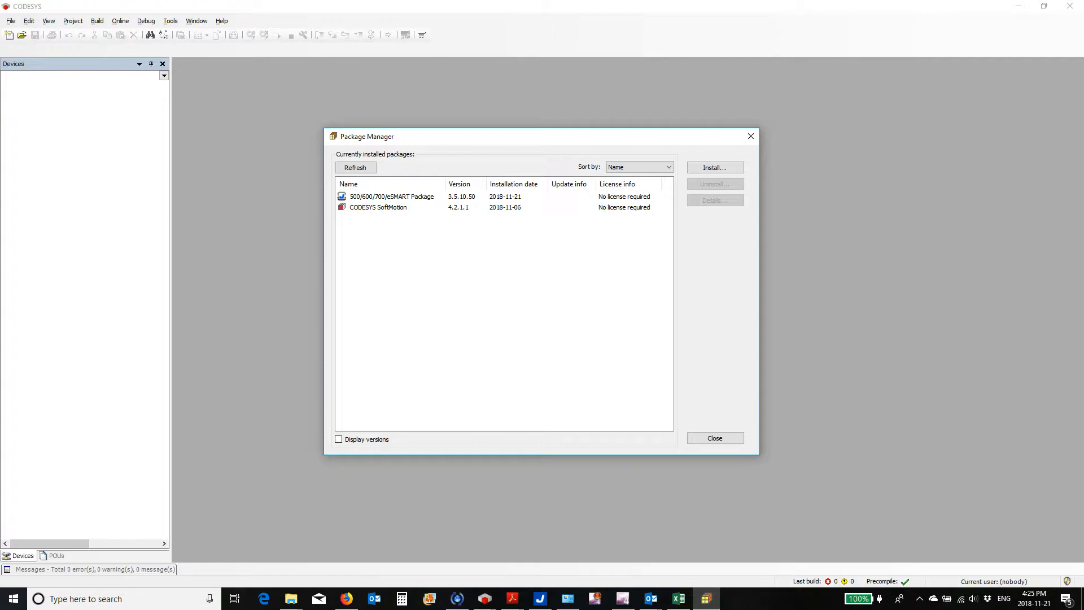
- Try to install CODESYS_JMobile_3.5.10.50_6.package from the JMobile Suite 2.8 CODESYS V3 folder, and close the Package Manager
{"action": "left_click", "coordinate": [392, 197]}
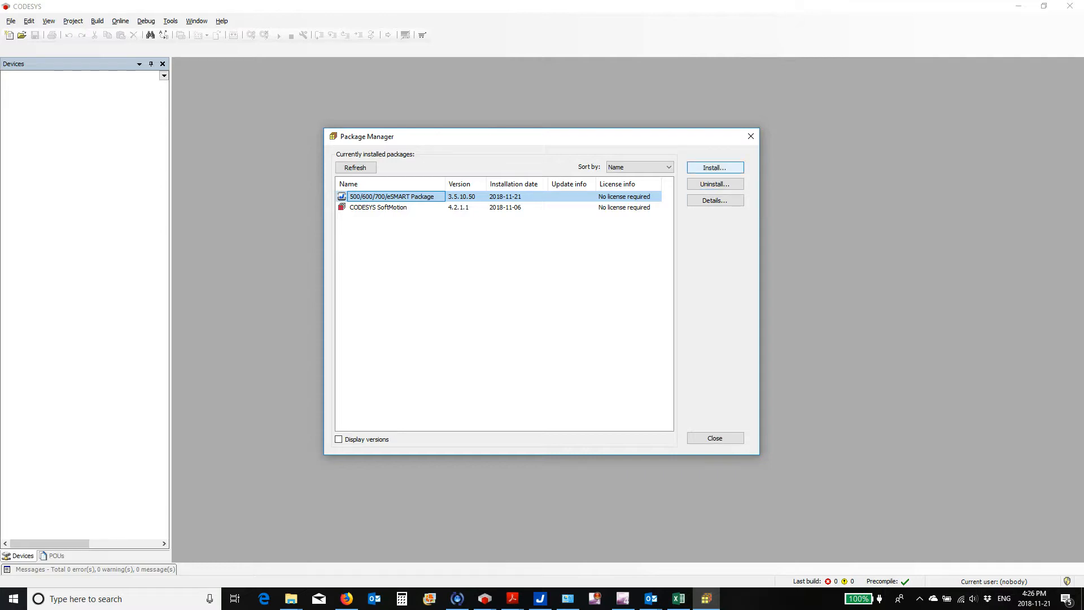
{"action": "left_click", "coordinate": [716, 167]}
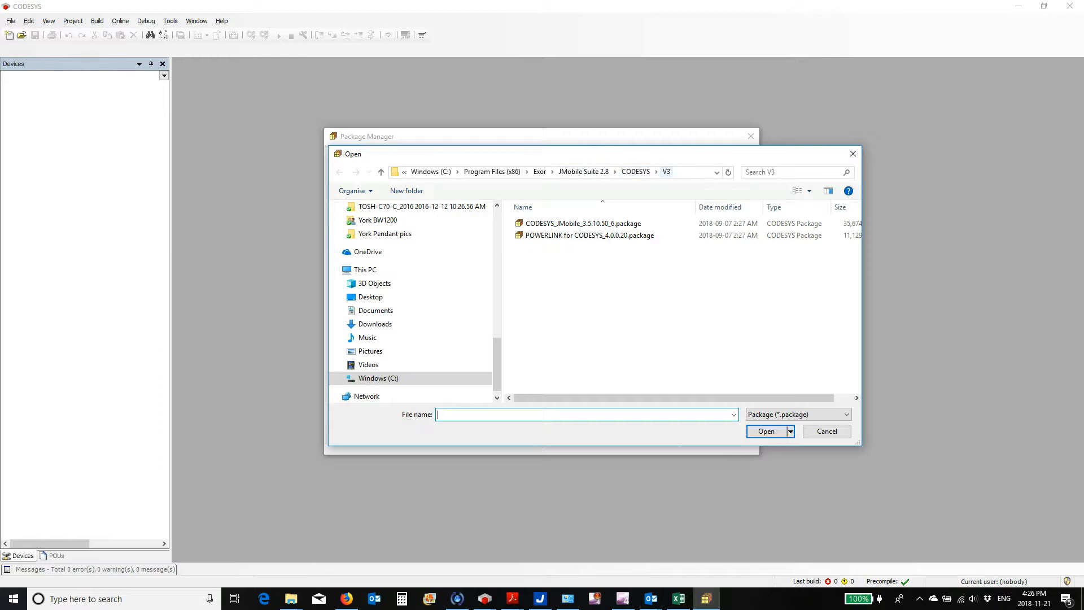
{"action": "left_click", "coordinate": [636, 171]}
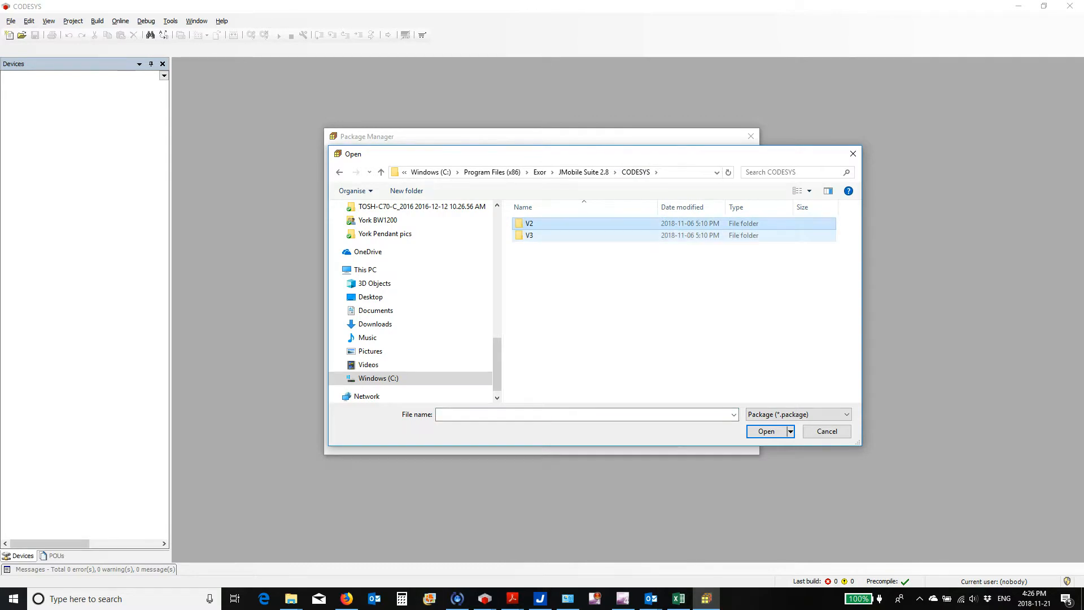
{"action": "double_click", "coordinate": [530, 235]}
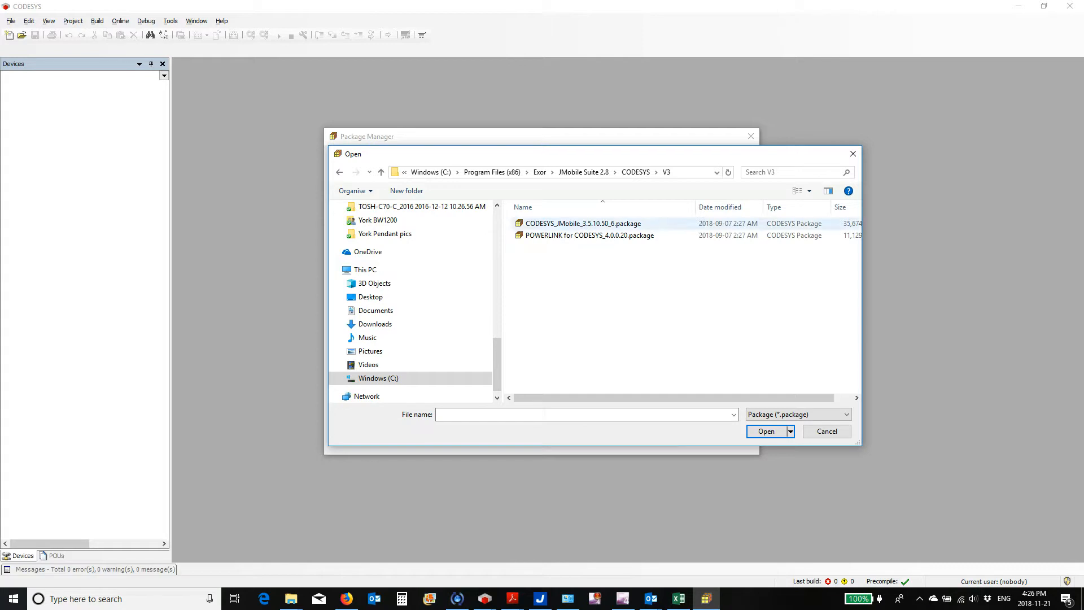
{"action": "left_click", "coordinate": [583, 224]}
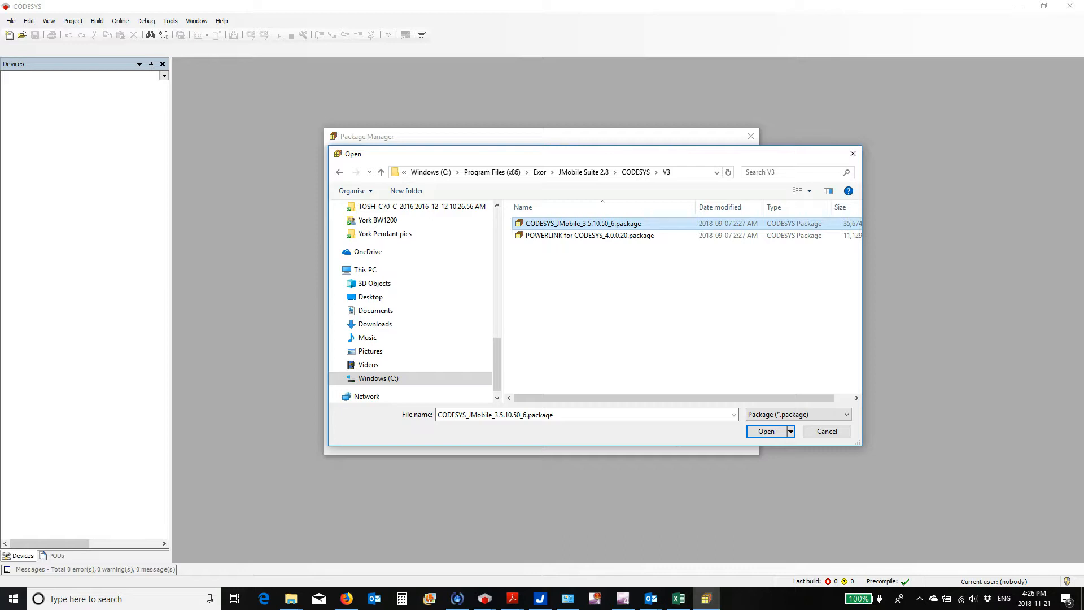
{"action": "left_click", "coordinate": [767, 431]}
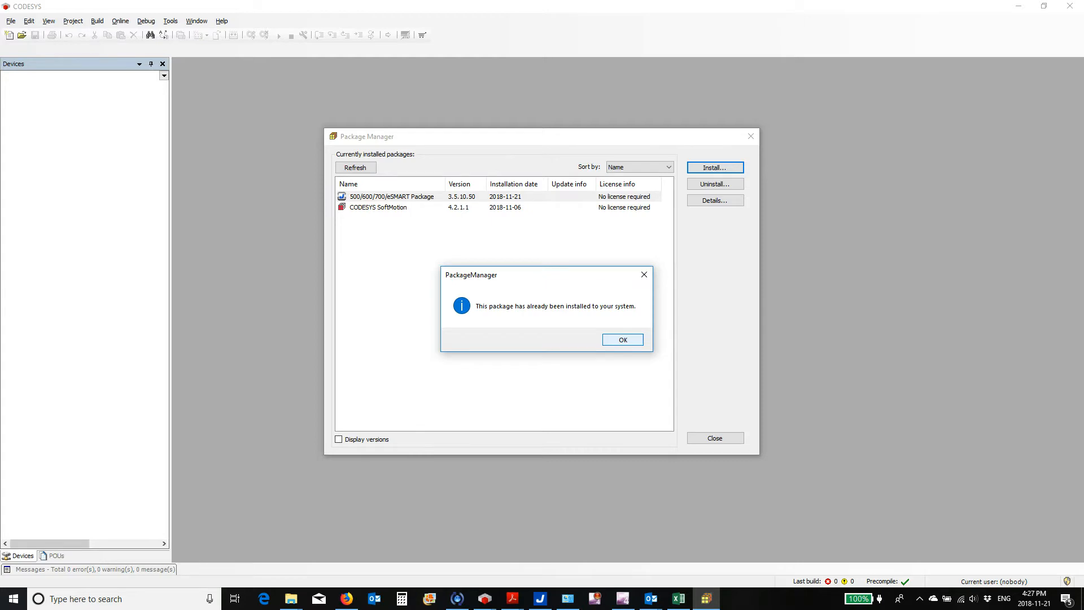
{"action": "key", "text": "Return"}
{"action": "left_click", "coordinate": [392, 196]}
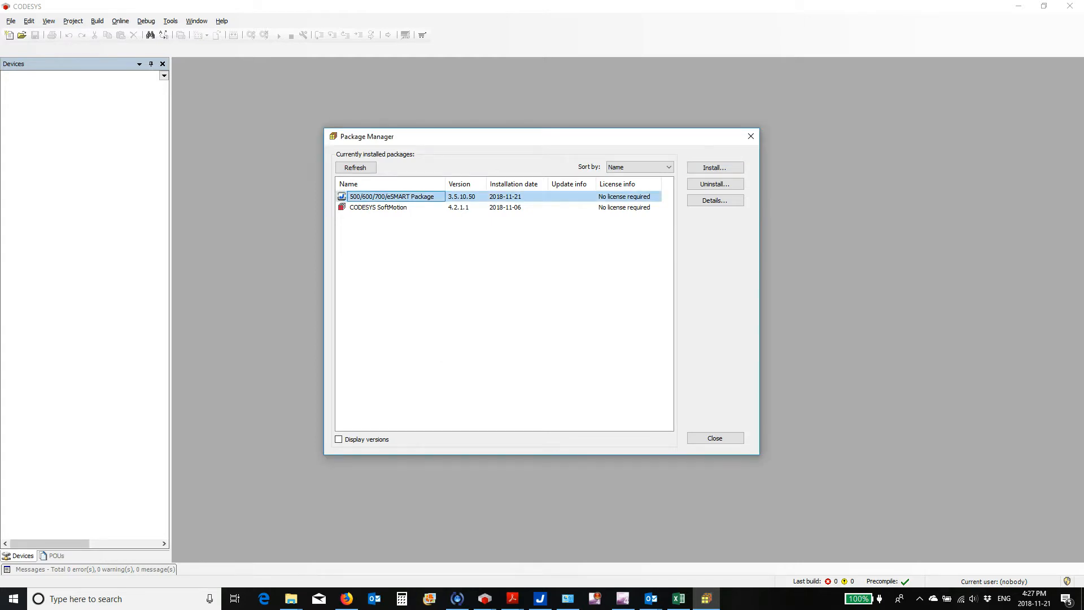
{"action": "left_click", "coordinate": [715, 439]}
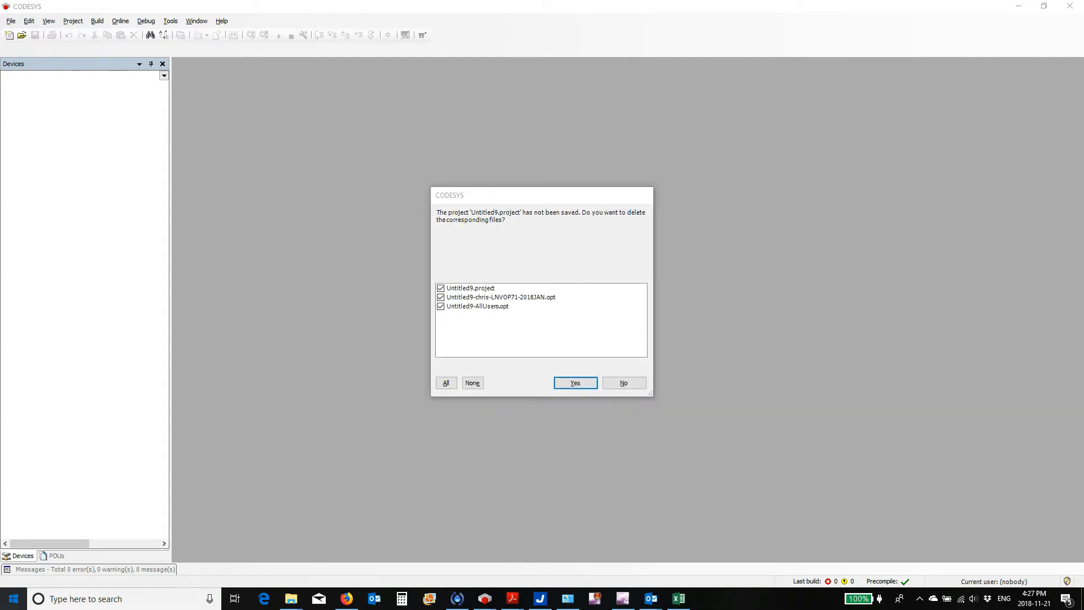
- Launch CODESYS V3.5 SP10 Patch 5 and dismiss the product rating request with no further reminders
{"action": "key", "text": "super"}
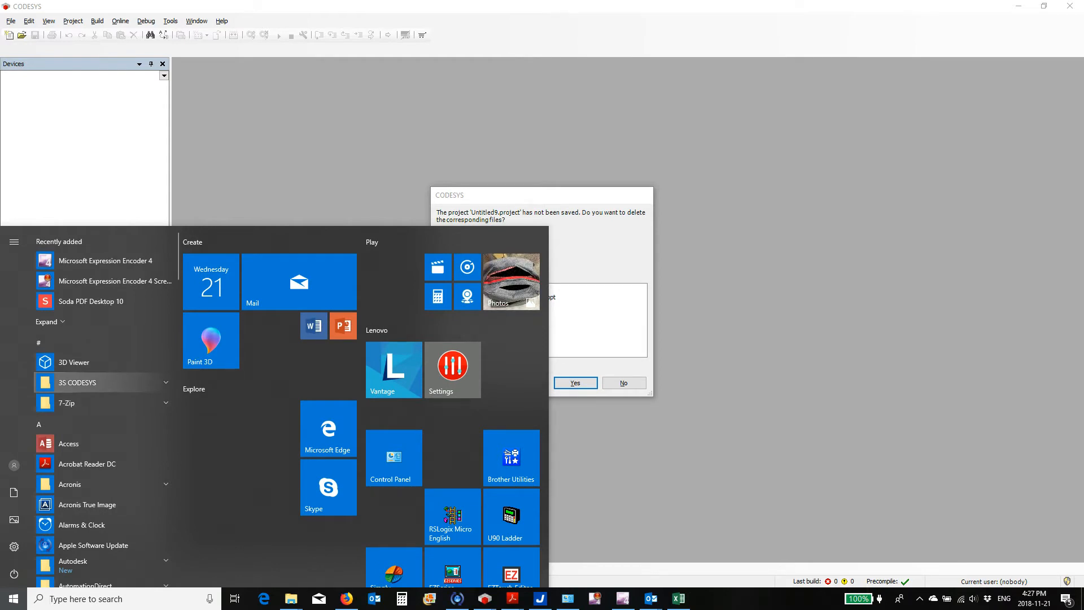
{"action": "left_click", "coordinate": [90, 383]}
{"action": "scroll", "coordinate": [93, 425], "scroll_direction": "down", "scroll_amount": 4}
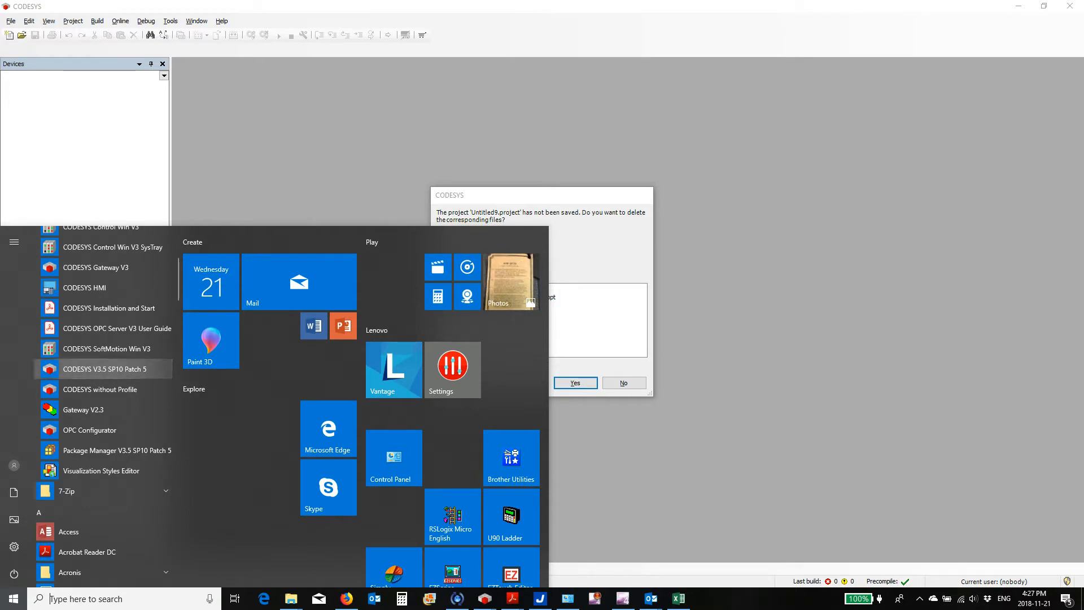
{"action": "left_click", "coordinate": [105, 370]}
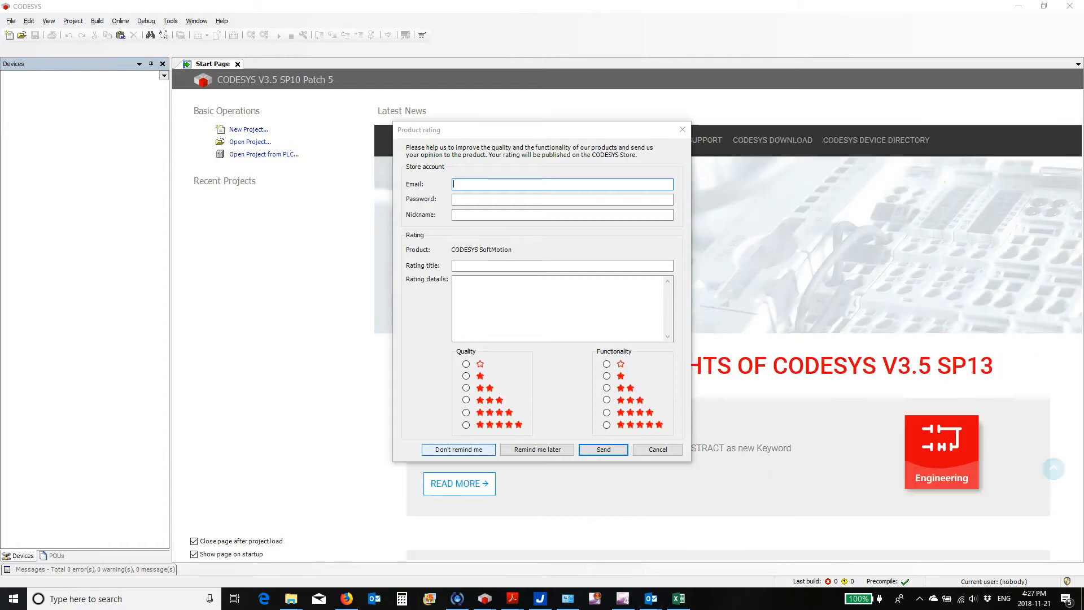
{"action": "left_click", "coordinate": [458, 450]}
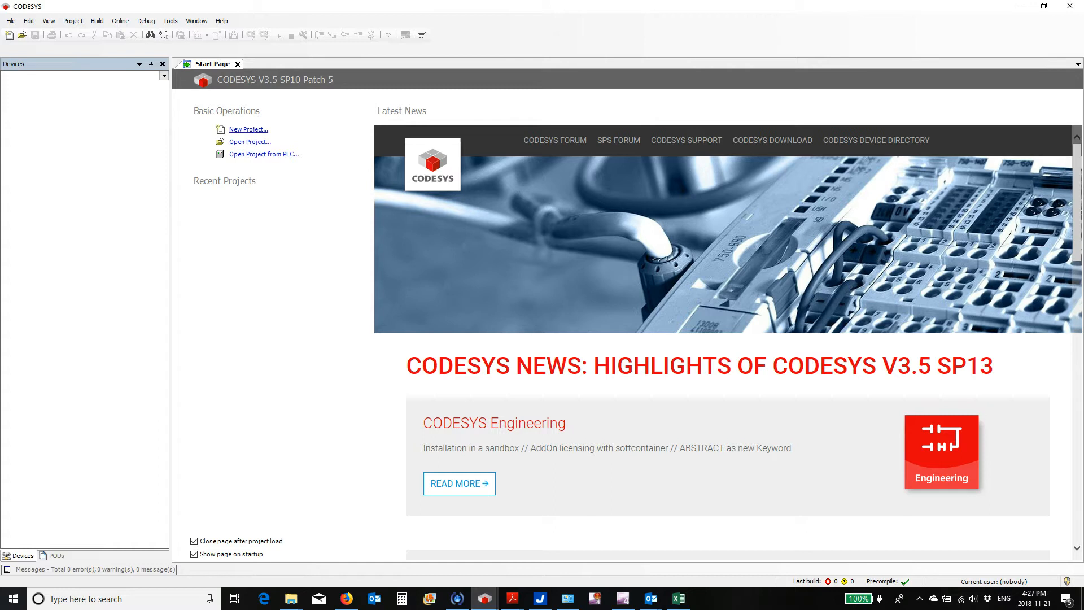
- View the CODESYS version and license information, and close both windows
{"action": "left_click", "coordinate": [222, 21]}
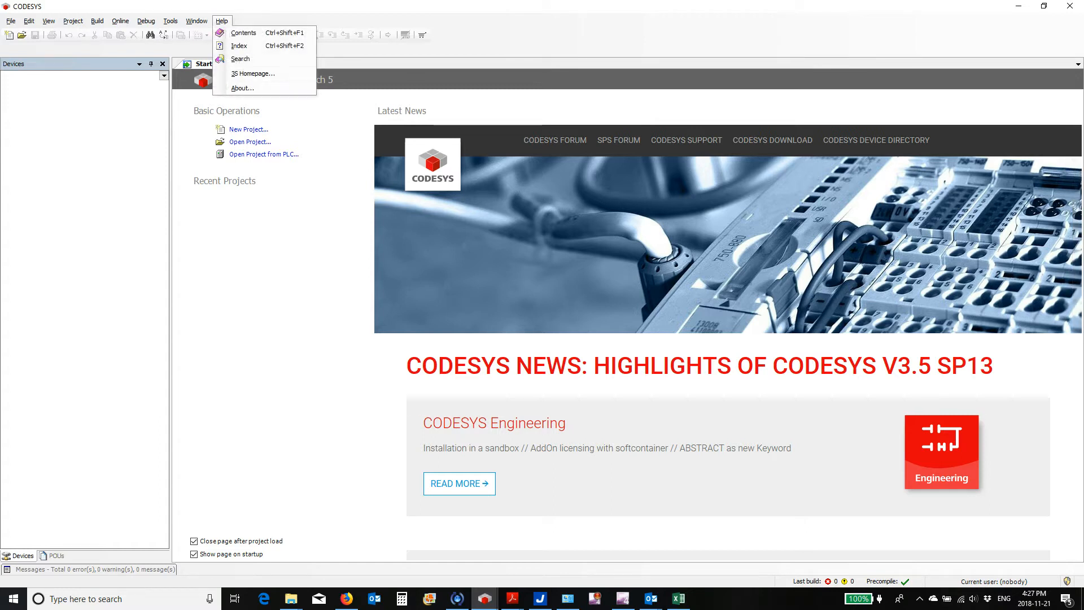
{"action": "left_click", "coordinate": [243, 89]}
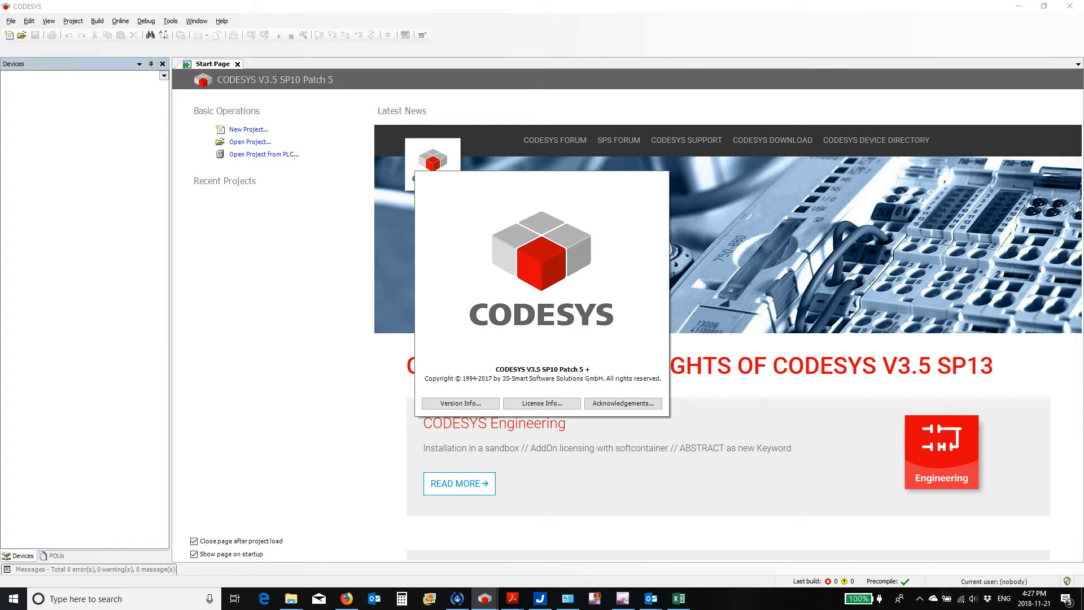
{"action": "key", "text": "Tab"}
{"action": "key", "text": "Tab"}
{"action": "key", "text": "Tab"}
{"action": "key", "text": "Tab"}
{"action": "key", "text": "Return"}
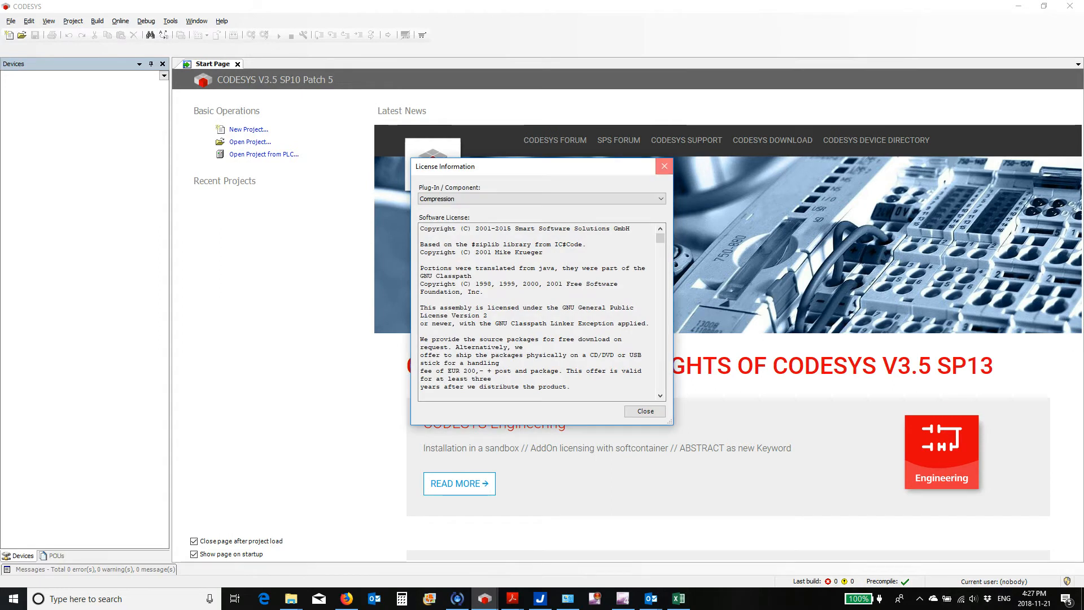
{"action": "key", "text": "Escape"}
{"action": "key", "text": "Escape"}
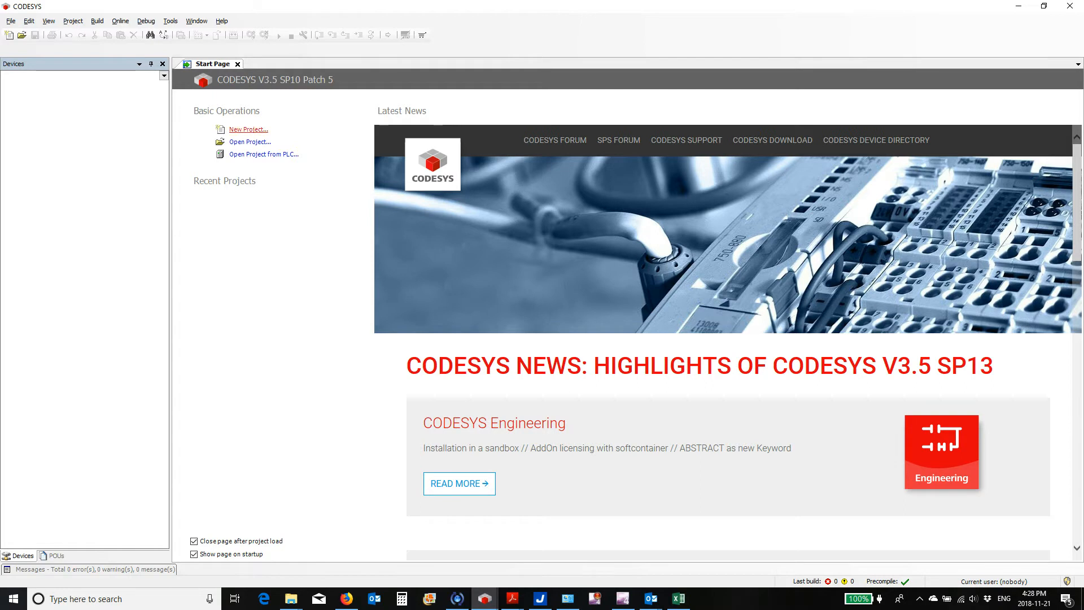
- Create a new project from the Standard project template, keeping the proposed name and location
{"action": "left_click", "coordinate": [248, 130]}
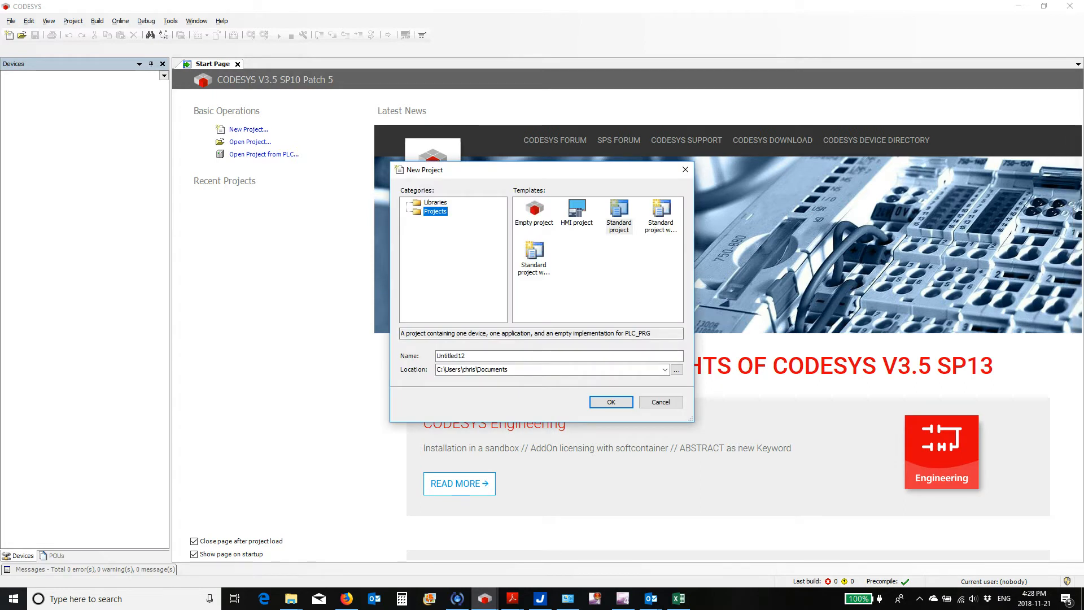
{"action": "key", "text": "Tab"}
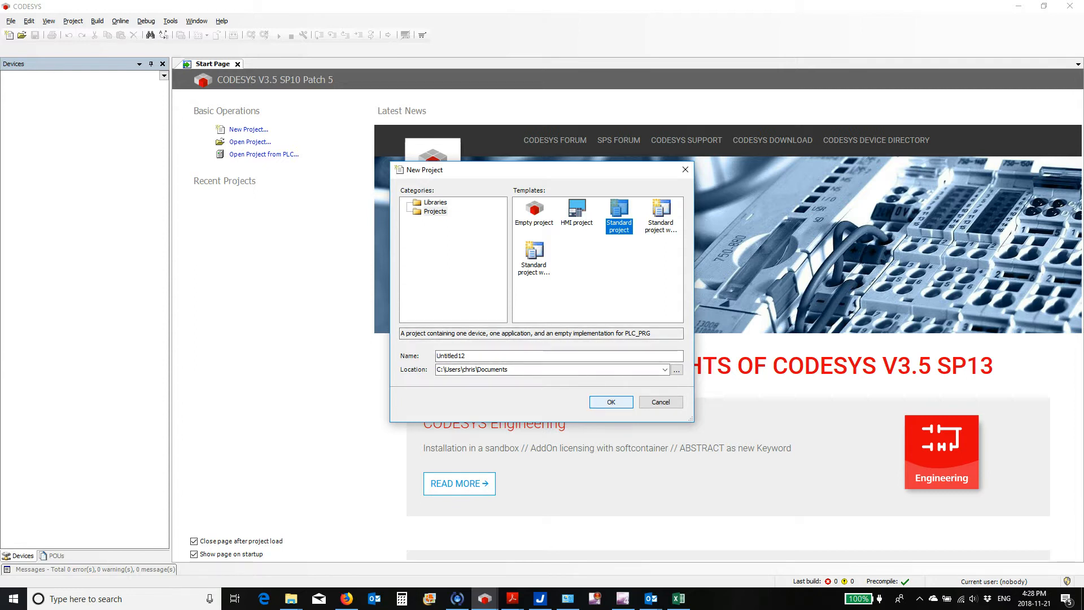
{"action": "left_click", "coordinate": [611, 402]}
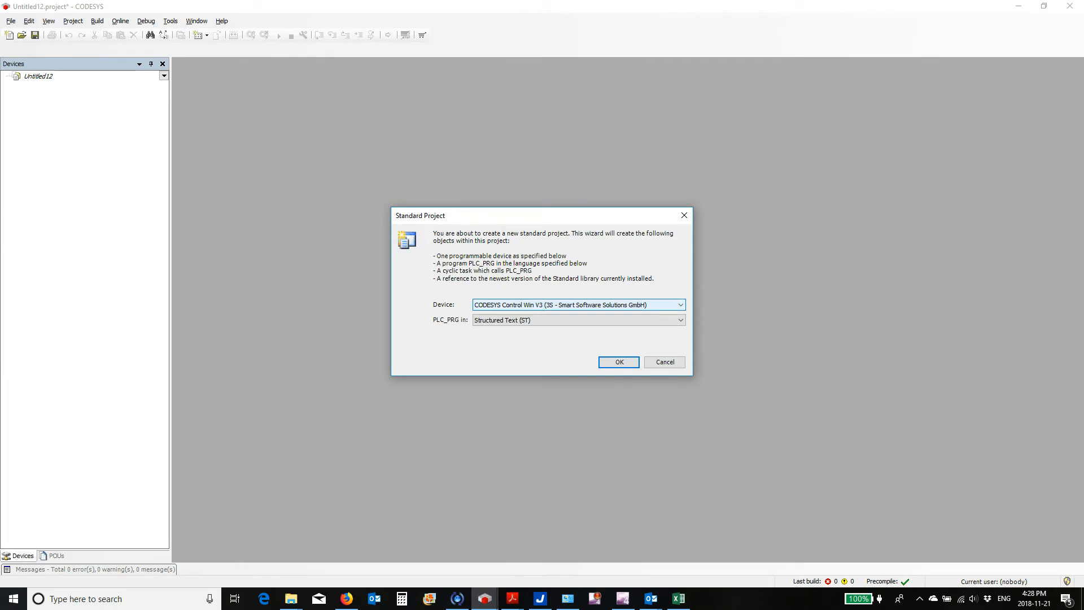
- Examine the available target devices for the standard project, from 500/600 (WCE) through eSMART (Linux)
{"action": "left_click", "coordinate": [680, 305]}
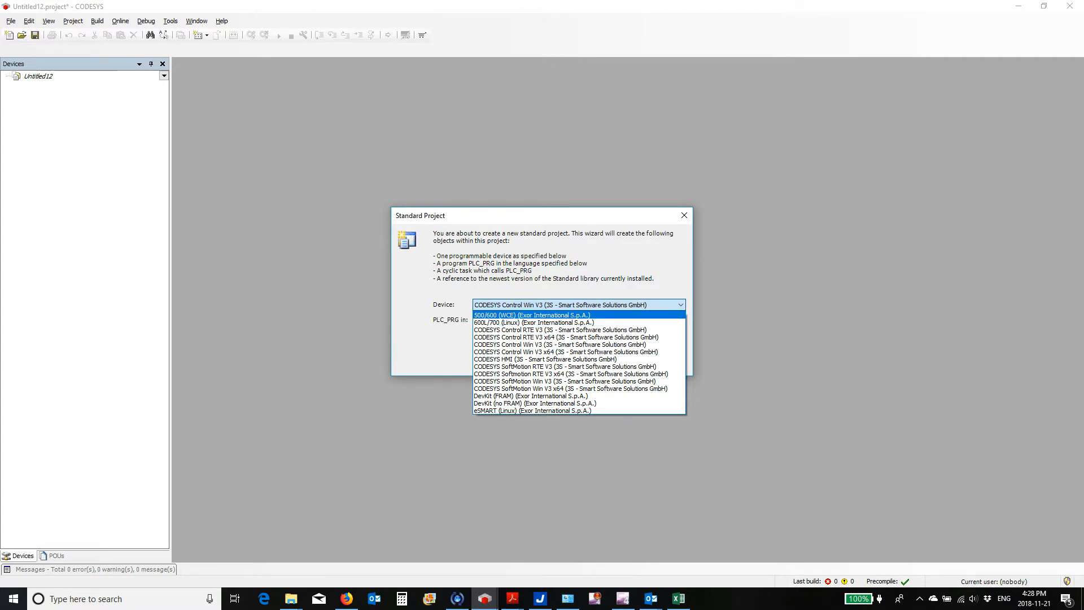
{"action": "key", "text": "Down"}
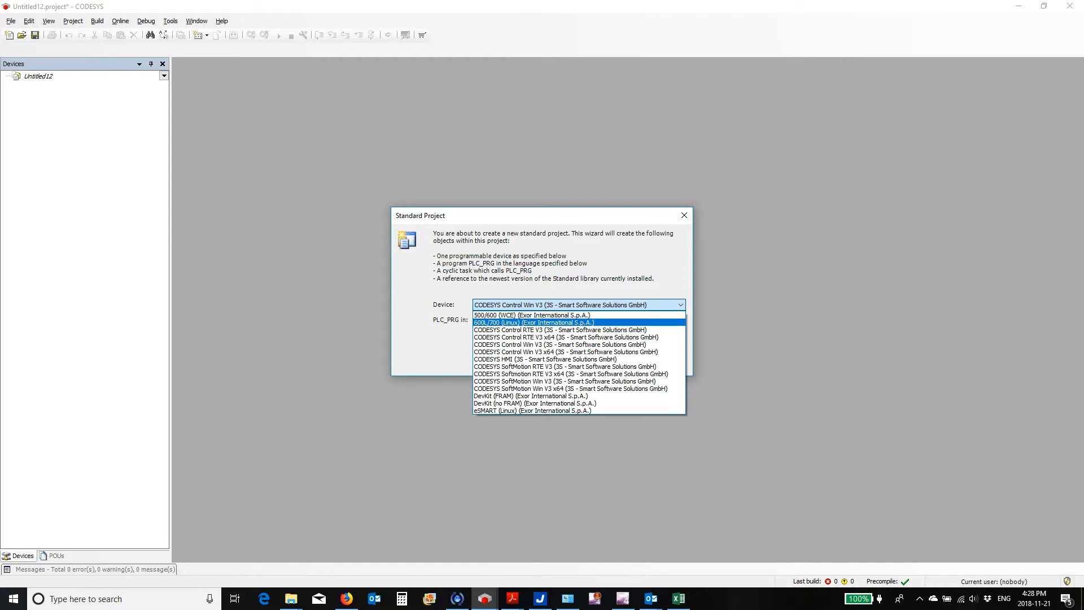
{"action": "key", "text": "Down"}
{"action": "key", "text": "Down"}
{"action": "key", "text": "Down"}
{"action": "key", "text": "Down"}
{"action": "key", "text": "Down"}
{"action": "key", "text": "Down"}
{"action": "key", "text": "Down"}
{"action": "key", "text": "Down"}
{"action": "key", "text": "Down"}
{"action": "key", "text": "Down"}
{"action": "key", "text": "Down"}
{"action": "key", "text": "Down"}
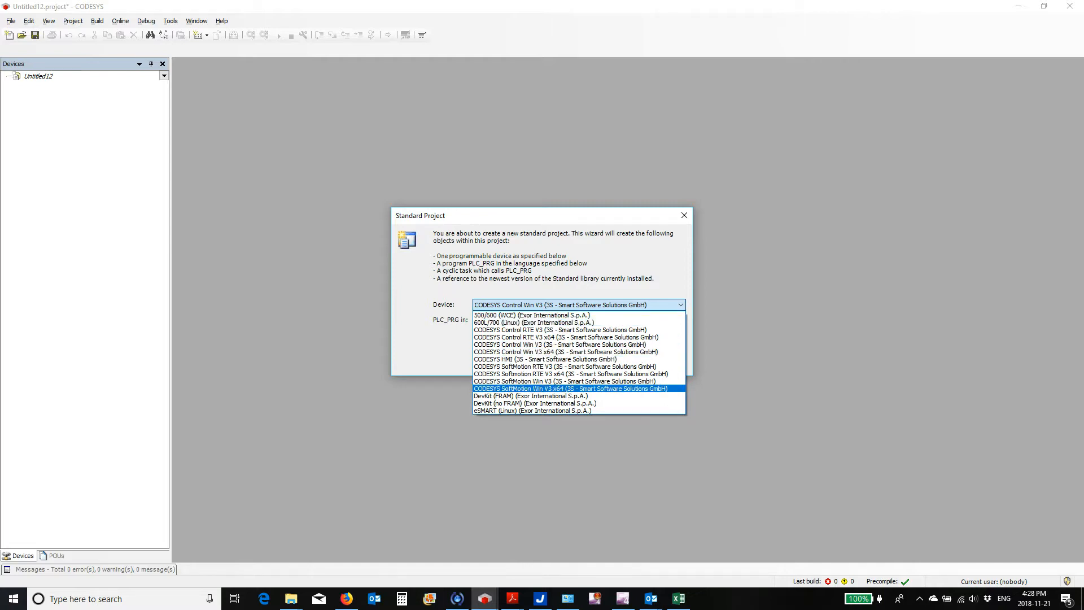
{"action": "key", "text": "Up"}
{"action": "key", "text": "Up"}
{"action": "key", "text": "Down"}
{"action": "key", "text": "Down"}
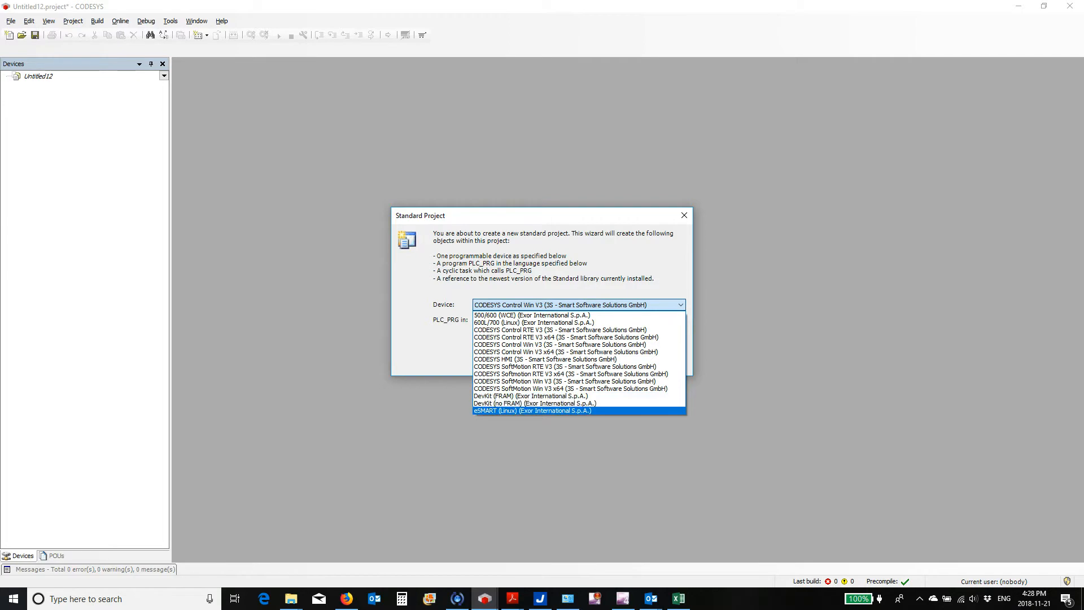
{"action": "key", "text": "Up"}
{"action": "key", "text": "Up"}
{"action": "key", "text": "Up"}
{"action": "key", "text": "Up"}
{"action": "key", "text": "Up"}
{"action": "key", "text": "Up"}
{"action": "key", "text": "Up"}
{"action": "key", "text": "Up"}
{"action": "key", "text": "Up"}
{"action": "key", "text": "Up"}
{"action": "key", "text": "Up"}
{"action": "key", "text": "Up"}
{"action": "key", "text": "Up"}
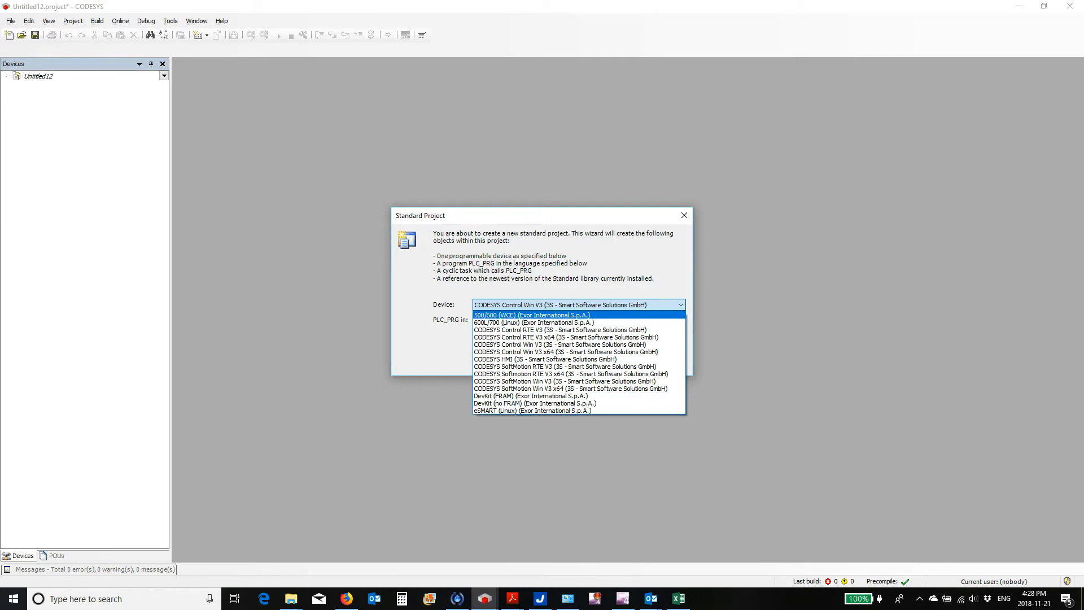
- Switch to the Codesys Internal PLC manual in Adobe Acrobat Reader and view its cover page
{"action": "left_click", "coordinate": [512, 599]}
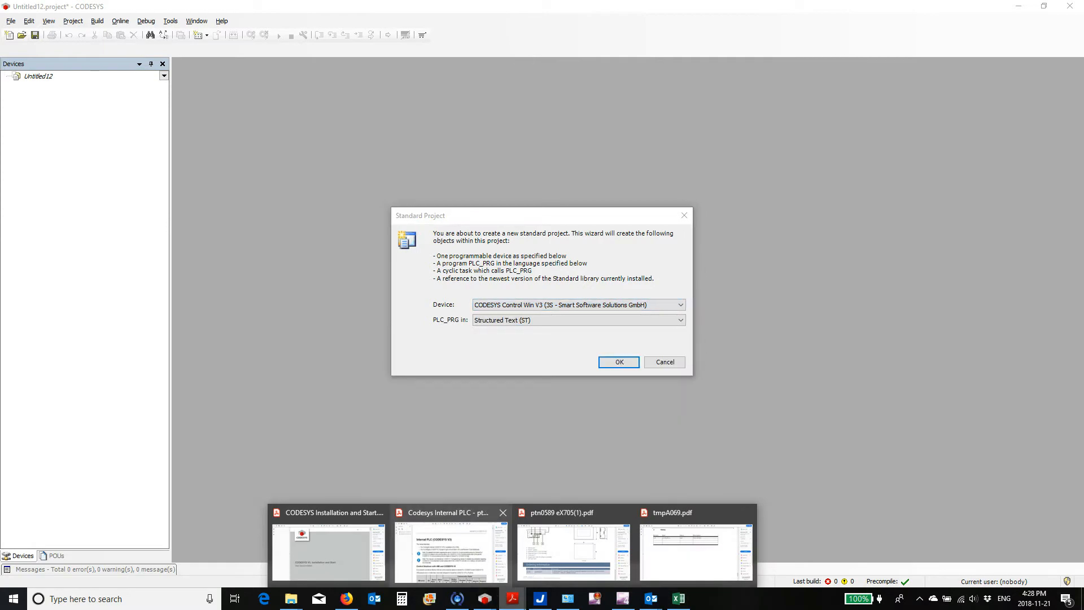
{"action": "left_click", "coordinate": [451, 551]}
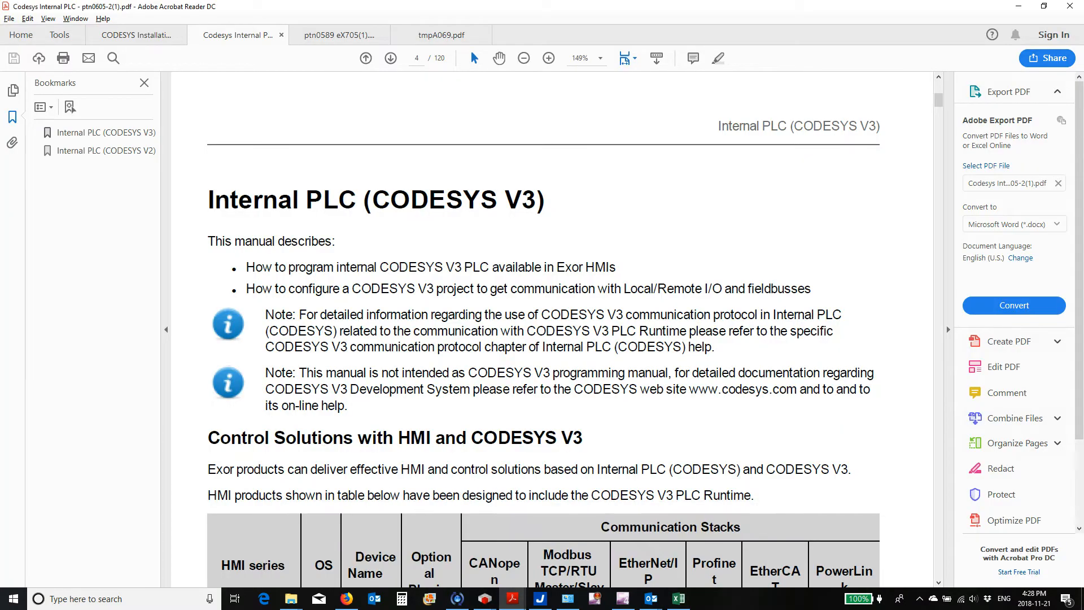
{"action": "key", "text": "Home"}
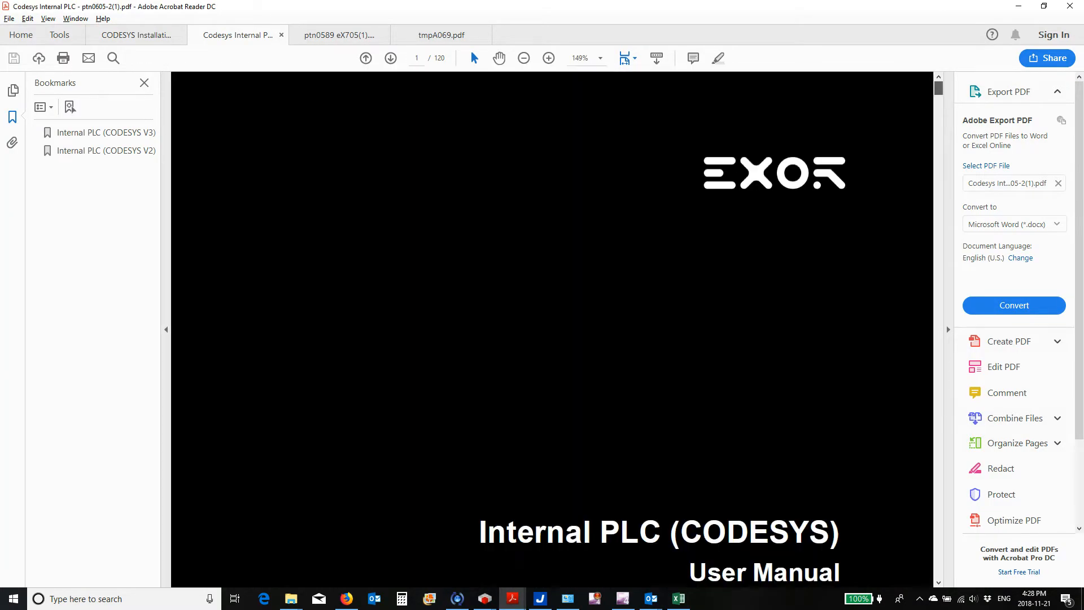
{"action": "key", "text": "Down"}
{"action": "key", "text": "Down"}
{"action": "key", "text": "Down"}
{"action": "key", "text": "Down"}
{"action": "key", "text": "Down"}
{"action": "key", "text": "Down"}
{"action": "key", "text": "Down"}
{"action": "key", "text": "Down"}
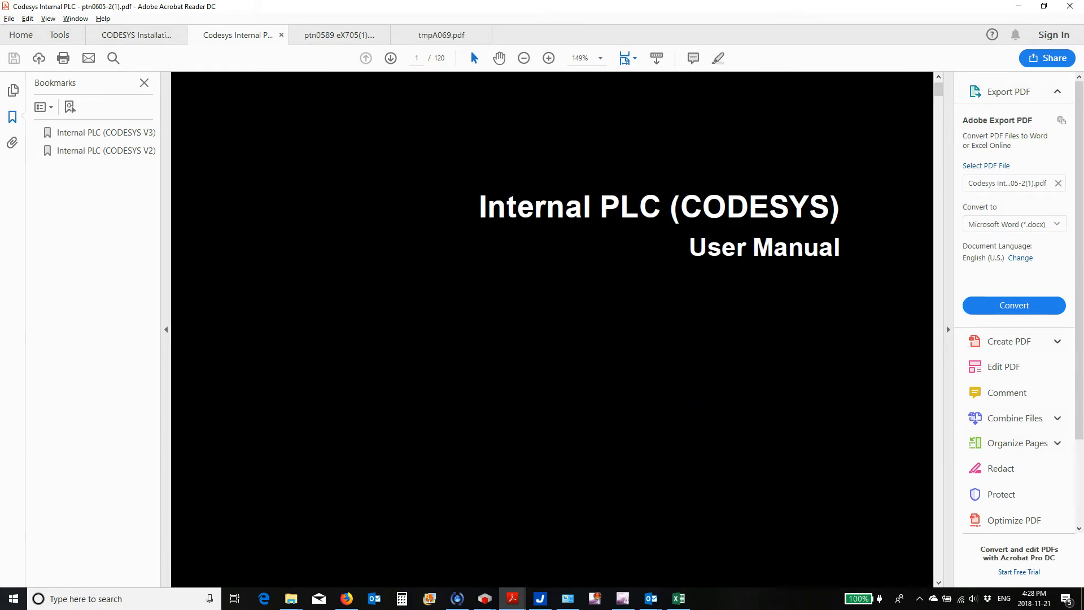
{"action": "key", "text": "Down"}
{"action": "key", "text": "Down"}
{"action": "key", "text": "Down"}
{"action": "key", "text": "Down"}
{"action": "key", "text": "Down"}
{"action": "key", "text": "Down"}
{"action": "key", "text": "Down"}
{"action": "key", "text": "Down"}
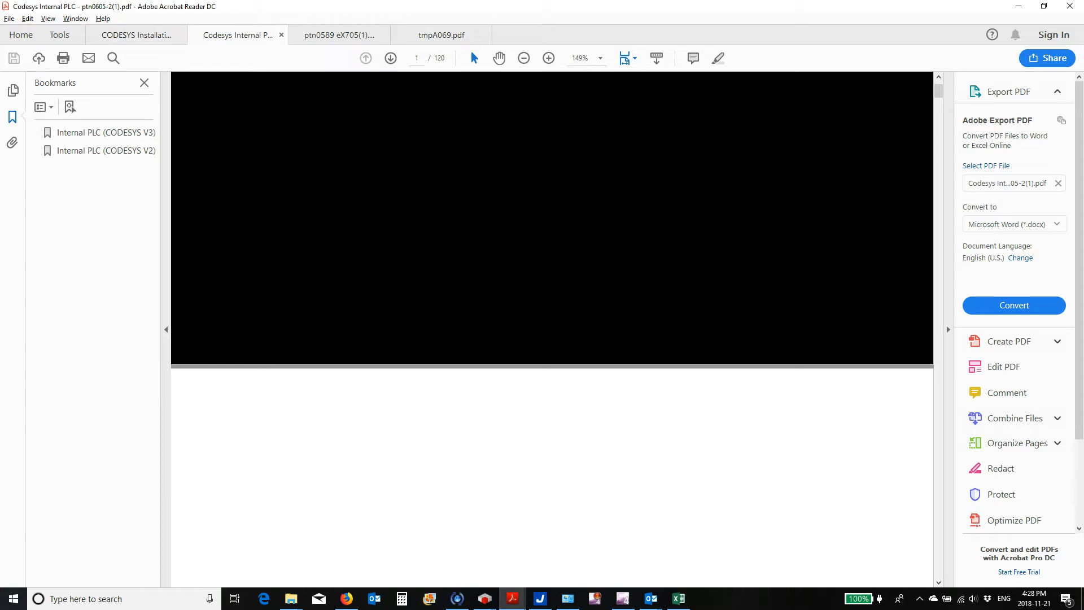
- Go to page 4 of the manual and highlight the 500/600 (WCE) device name in the HMI series table
{"action": "left_click", "coordinate": [417, 58]}
{"action": "type", "text": "4"}
{"action": "key", "text": "Return"}
{"action": "scroll", "coordinate": [543, 327], "scroll_direction": "down", "scroll_amount": 5}
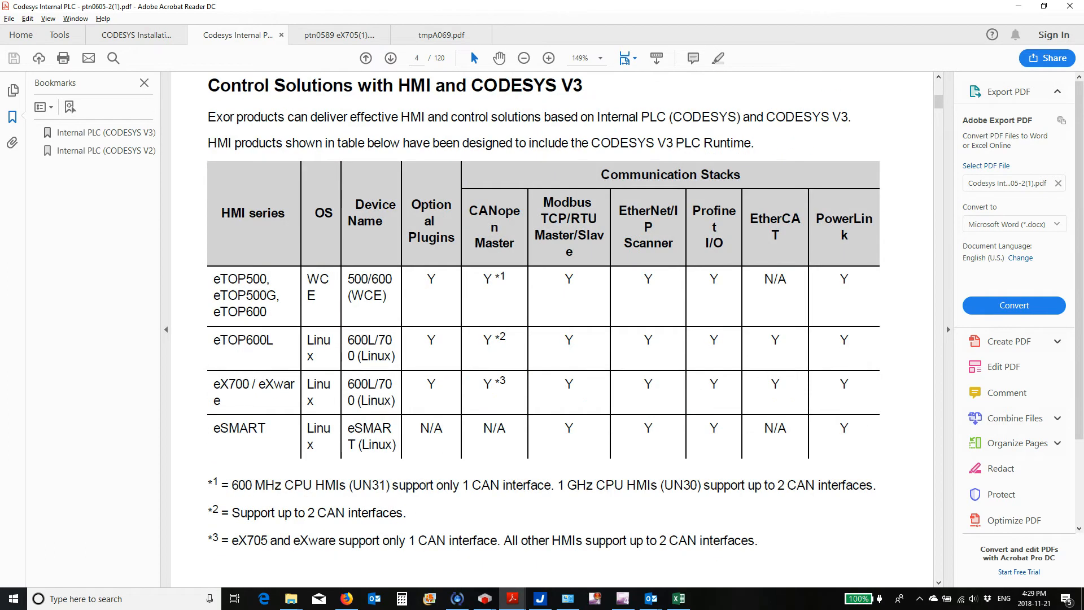
{"action": "mouse_move", "coordinate": [268, 312]}
{"action": "left_mouse_down"}
{"action": "mouse_move", "coordinate": [228, 311]}
{"action": "mouse_move", "coordinate": [214, 279]}
{"action": "mouse_move", "coordinate": [266, 312]}
{"action": "left_mouse_up"}
{"action": "left_click_drag", "start_coordinate": [387, 296], "coordinate": [348, 279]}
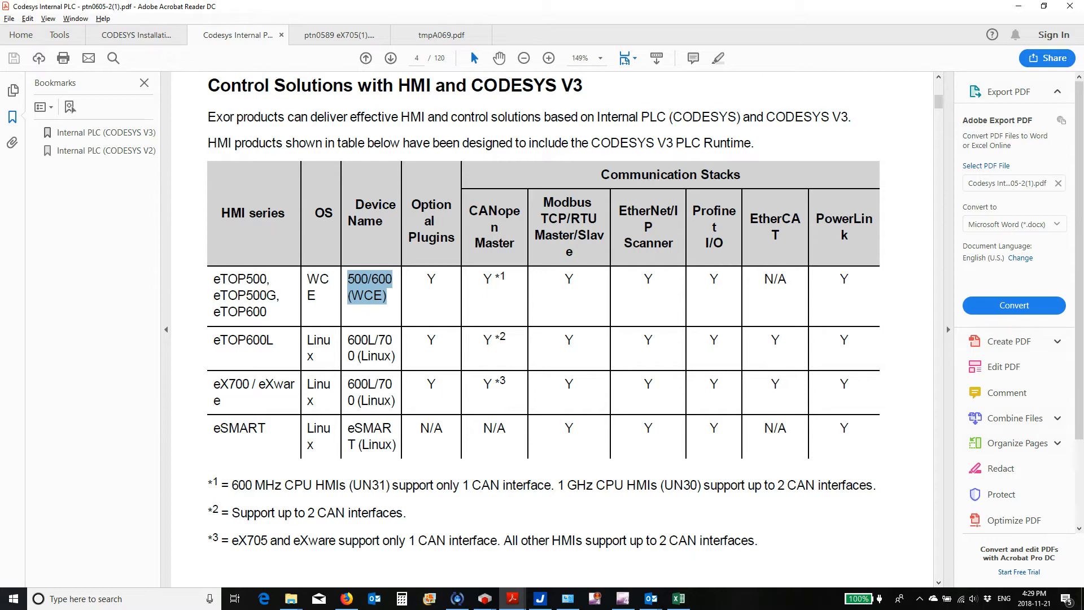
- Compare the device names for the eTOP600L, eSMART and eX700 / eXware series in the manual's HMI table by highlighting them
{"action": "left_click_drag", "start_coordinate": [396, 357], "coordinate": [342, 352]}
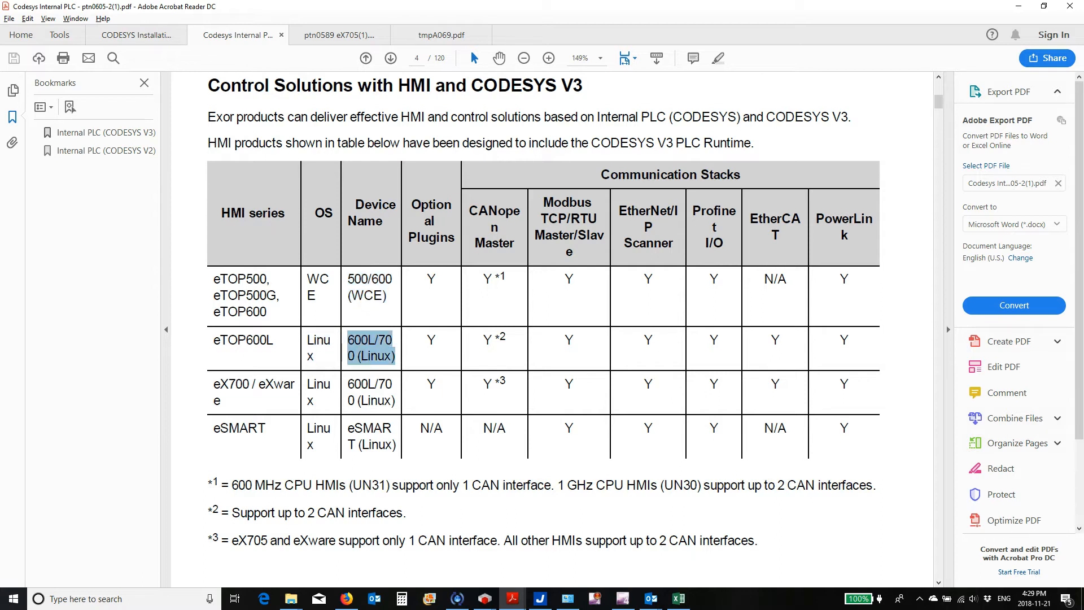
{"action": "left_click_drag", "start_coordinate": [275, 341], "coordinate": [213, 341]}
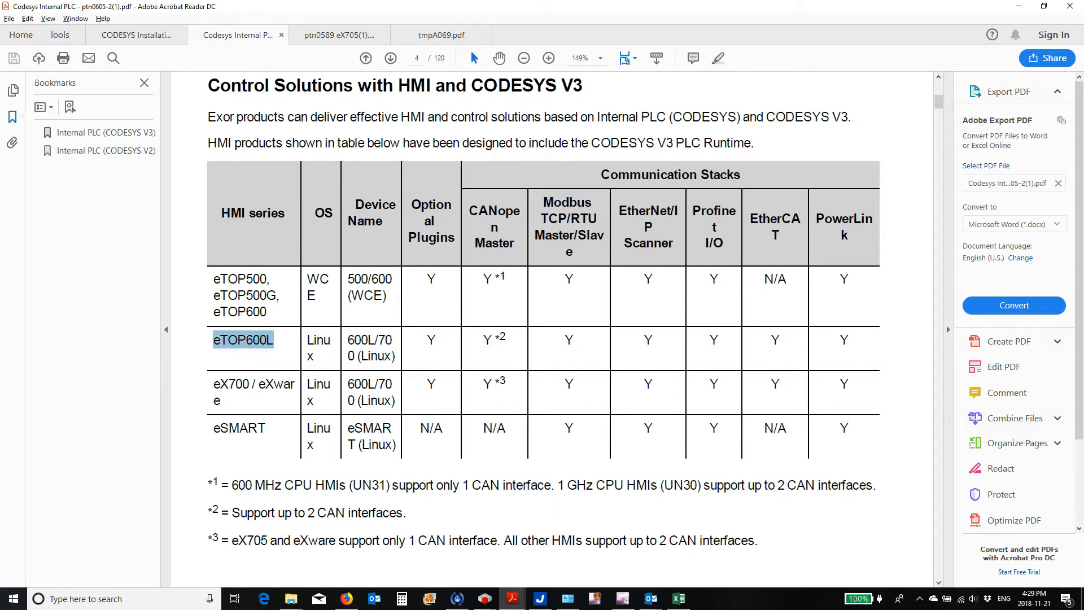
{"action": "left_click_drag", "start_coordinate": [266, 429], "coordinate": [219, 429]}
{"action": "left_click_drag", "start_coordinate": [397, 446], "coordinate": [348, 428]}
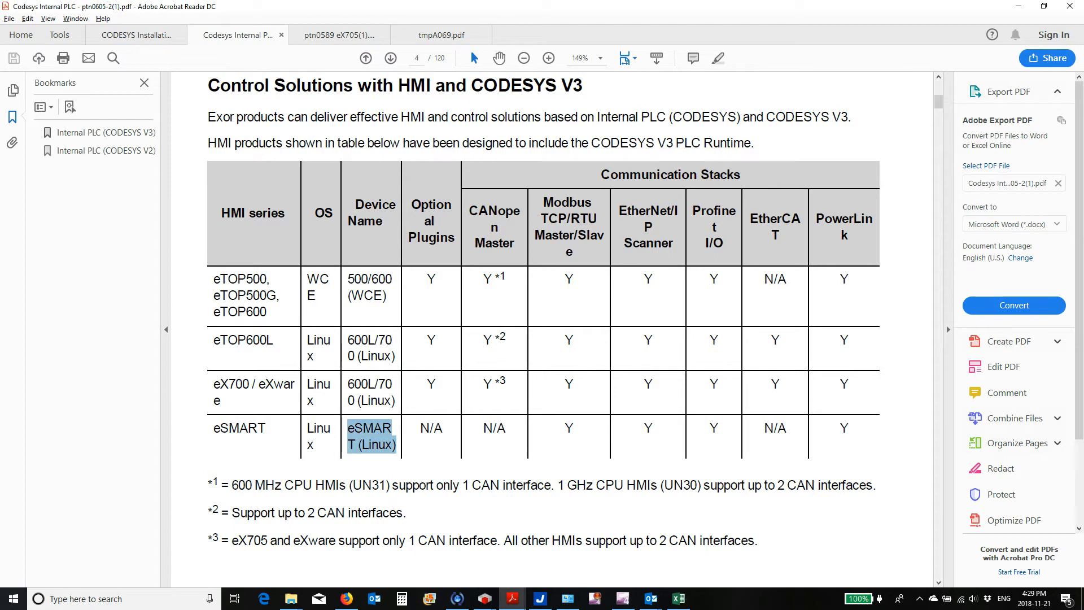
{"action": "left_click_drag", "start_coordinate": [213, 384], "coordinate": [395, 400]}
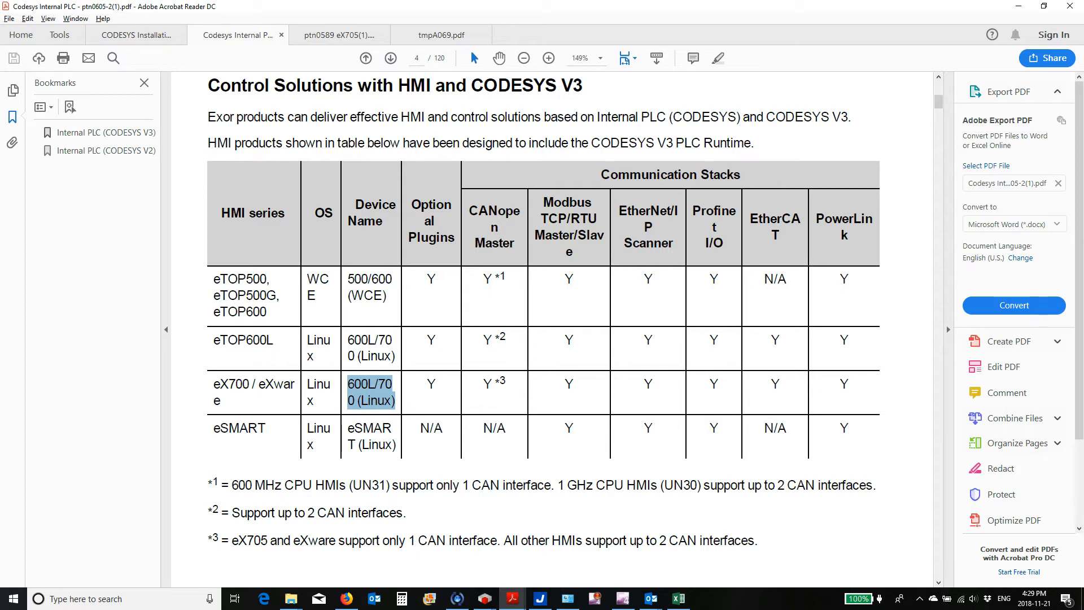
- Switch to CODESYS and set the standard project's device to 500/600 (WCE) with PLC_PRG in Ladder Logic Diagram (LD)
{"action": "key", "text": "alt+Tab"}
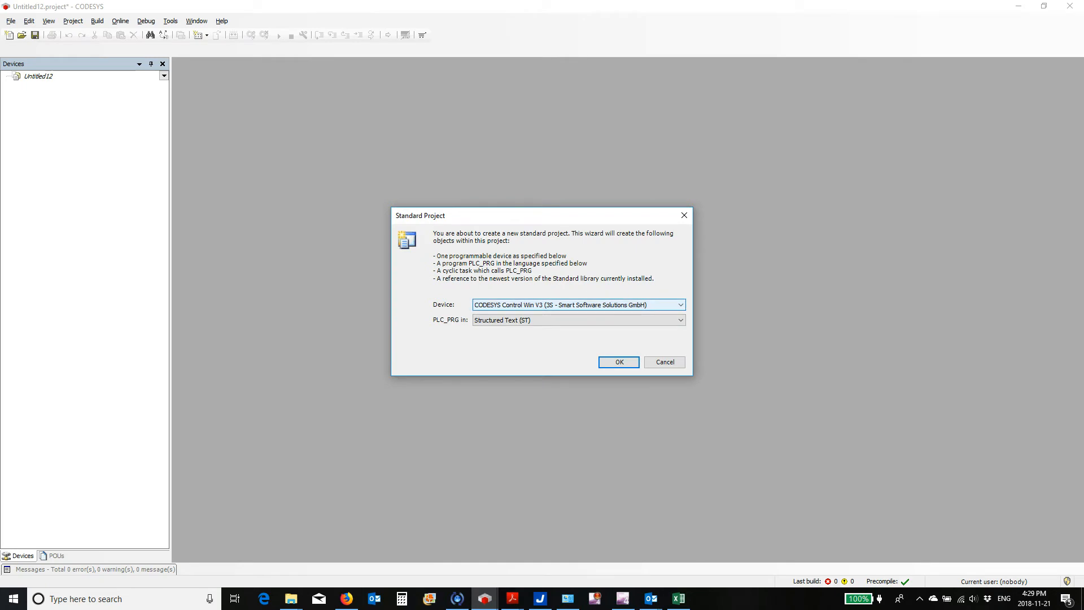
{"action": "left_click", "coordinate": [579, 305]}
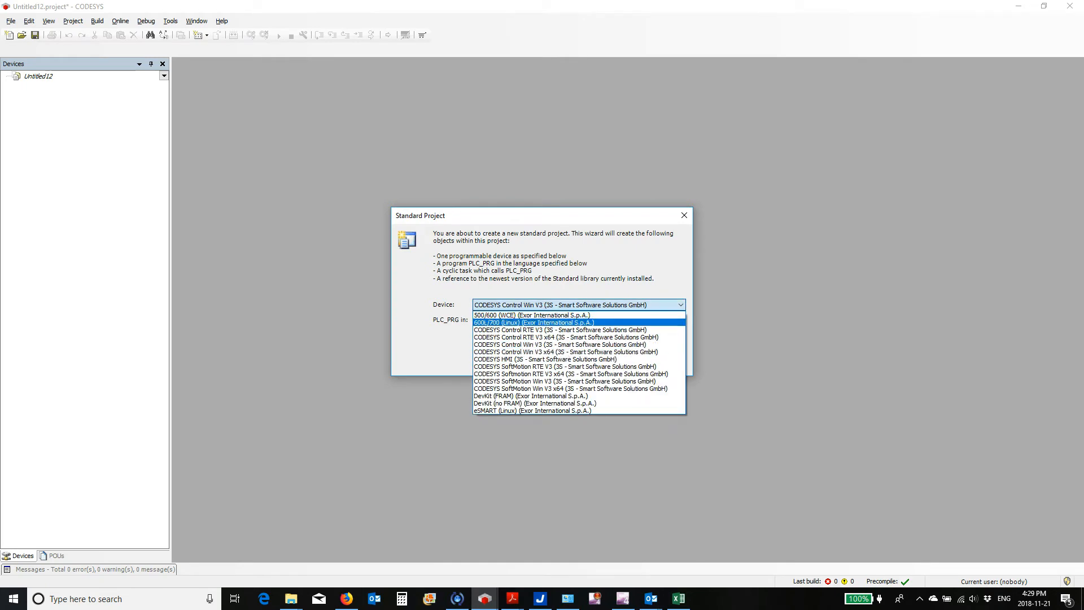
{"action": "left_click", "coordinate": [565, 315]}
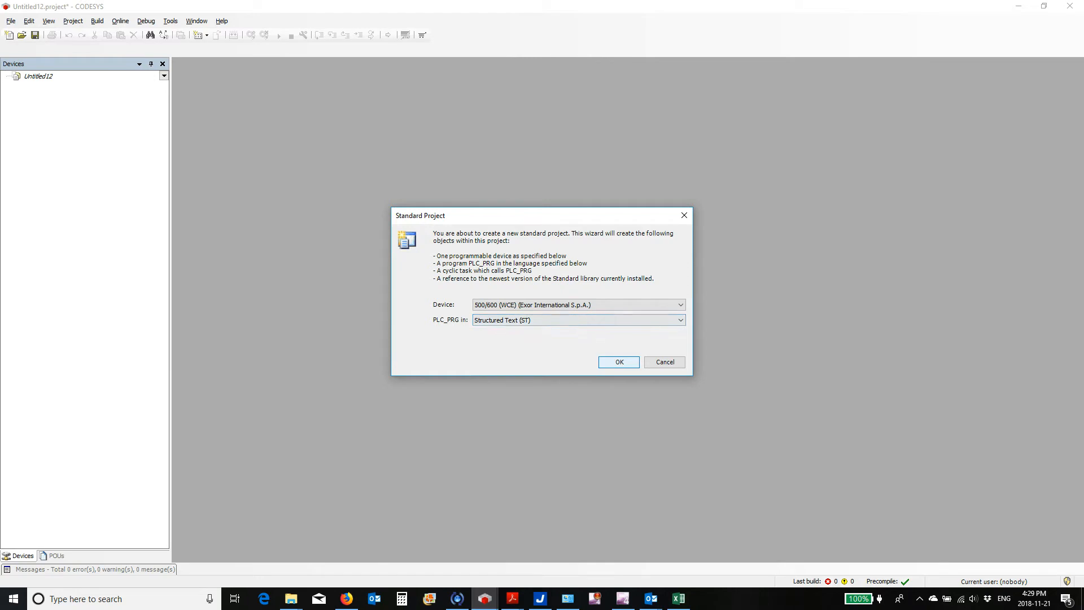
{"action": "left_click", "coordinate": [576, 320]}
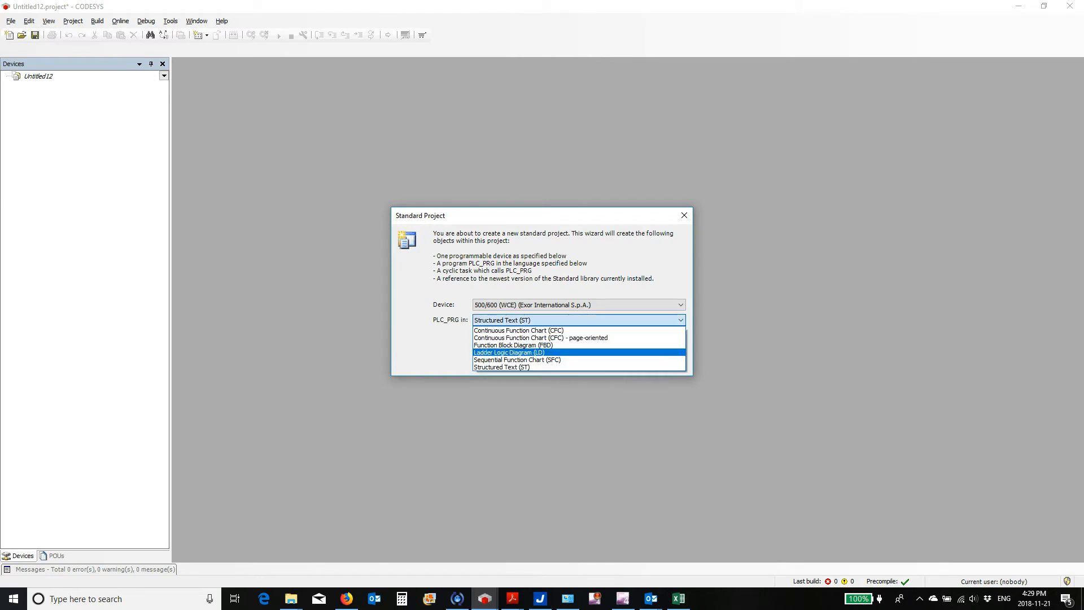
{"action": "left_click", "coordinate": [508, 352]}
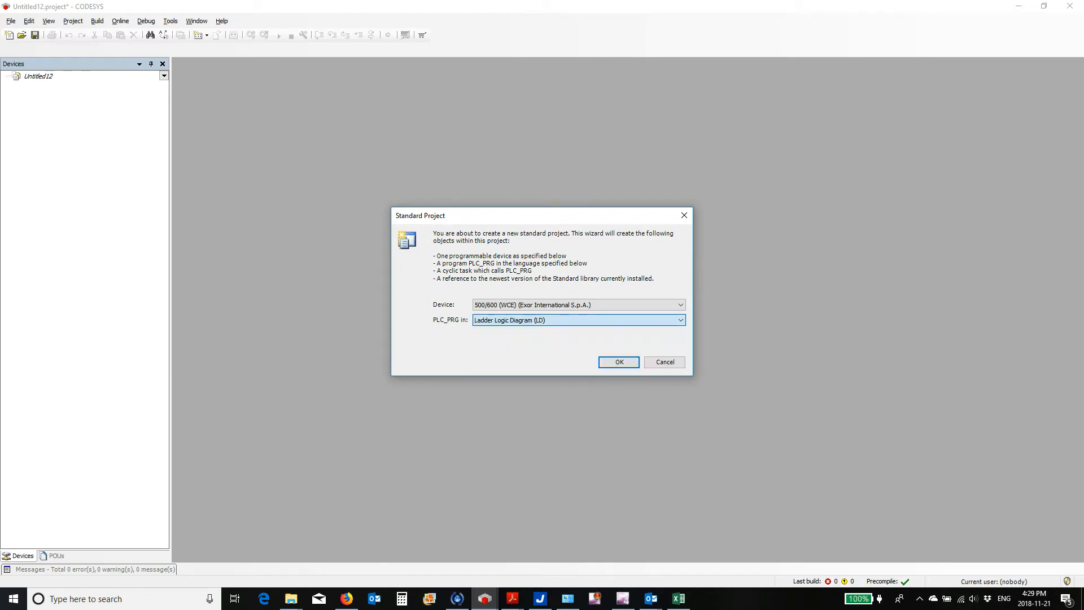
- Check 500/600 (WCE) against its eTOP series in the Acrobat Reader manual and confirm the standard project in CODESYS
{"action": "key", "text": "alt+Tab"}
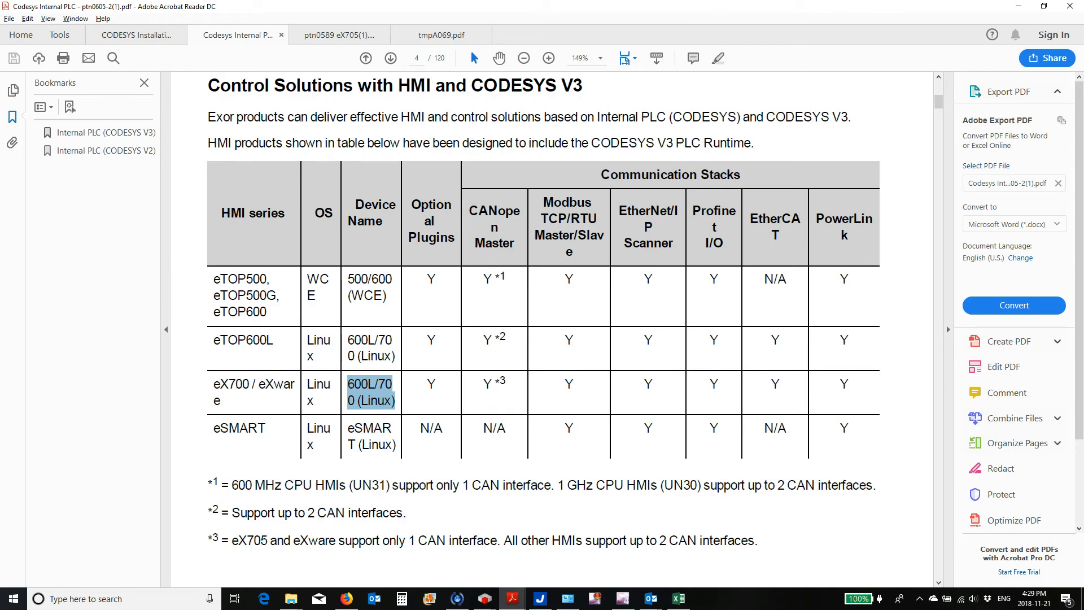
{"action": "left_click_drag", "start_coordinate": [348, 279], "coordinate": [388, 296]}
{"action": "left_click_drag", "start_coordinate": [267, 312], "coordinate": [213, 278]}
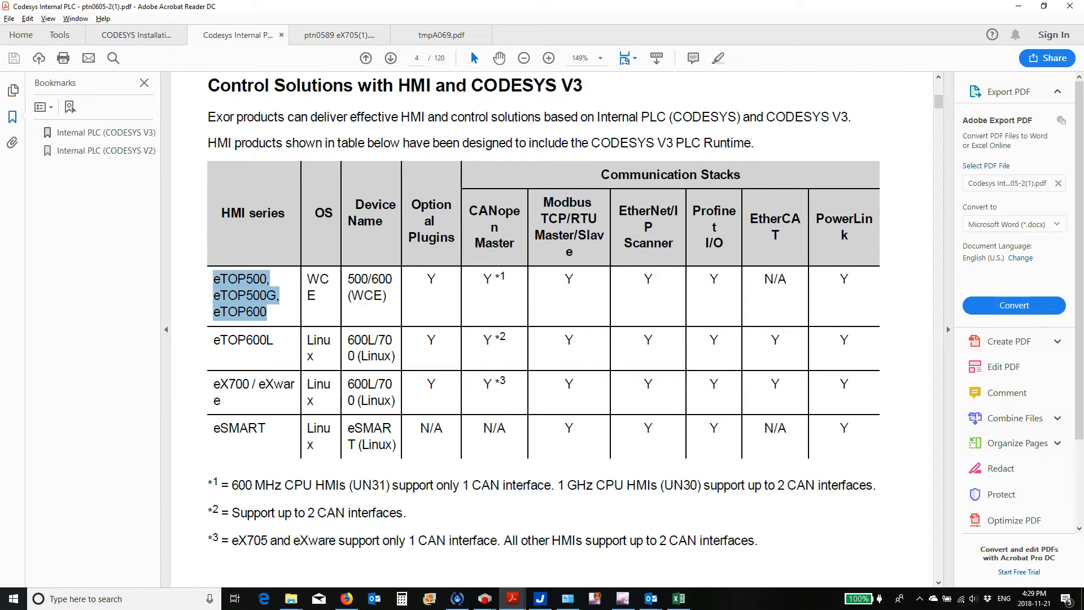
{"action": "key", "text": "alt+Tab"}
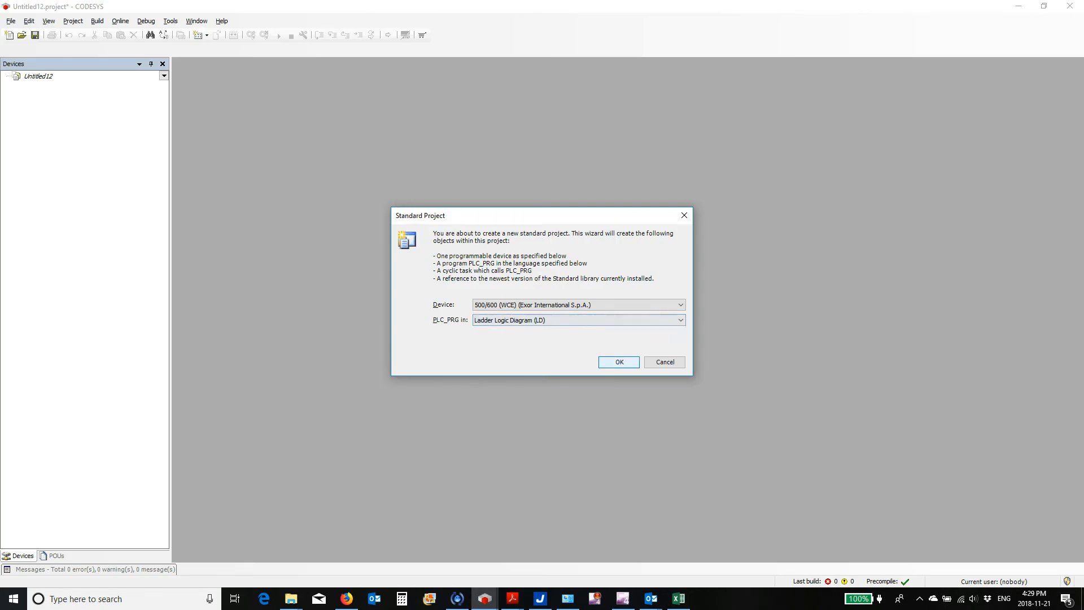
{"action": "key", "text": "Return"}
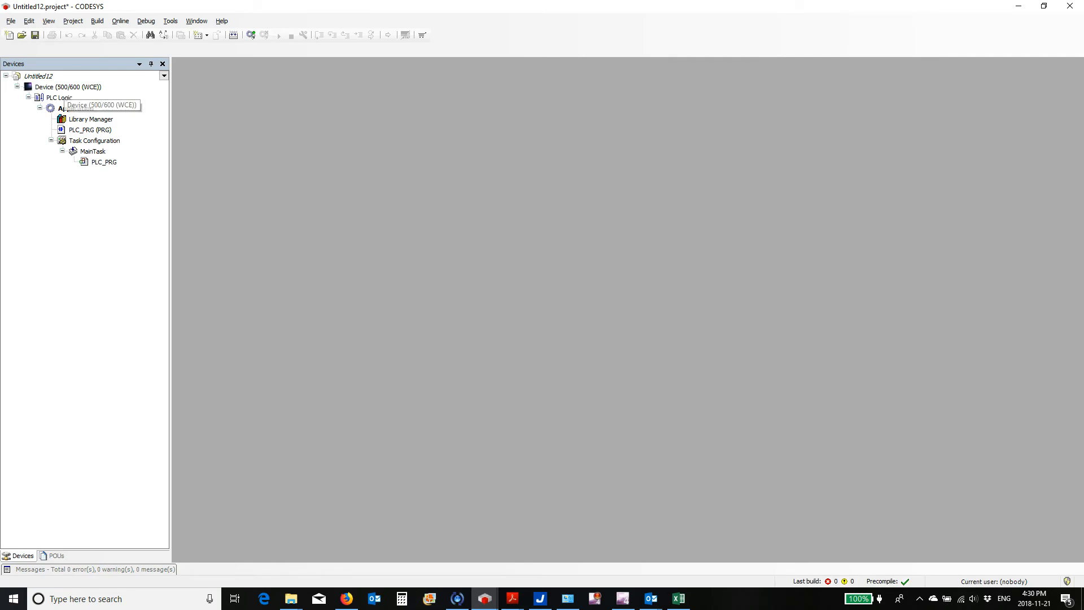
- Review the device, program and MainTask entries in the project tree and open PLC_PRG in the ladder editor
{"action": "left_click", "coordinate": [64, 87]}
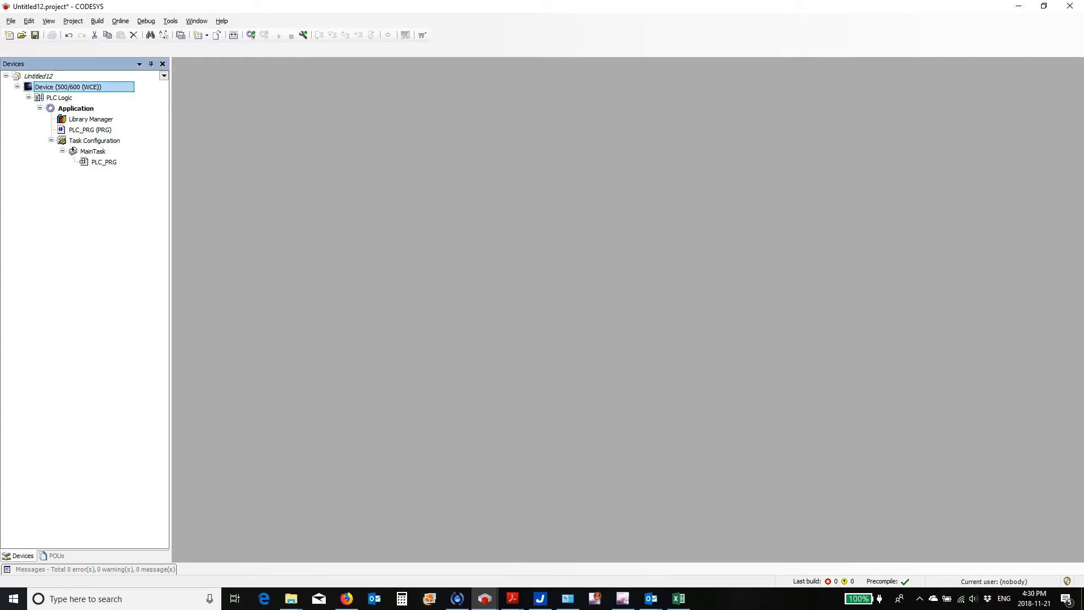
{"action": "left_click", "coordinate": [90, 130]}
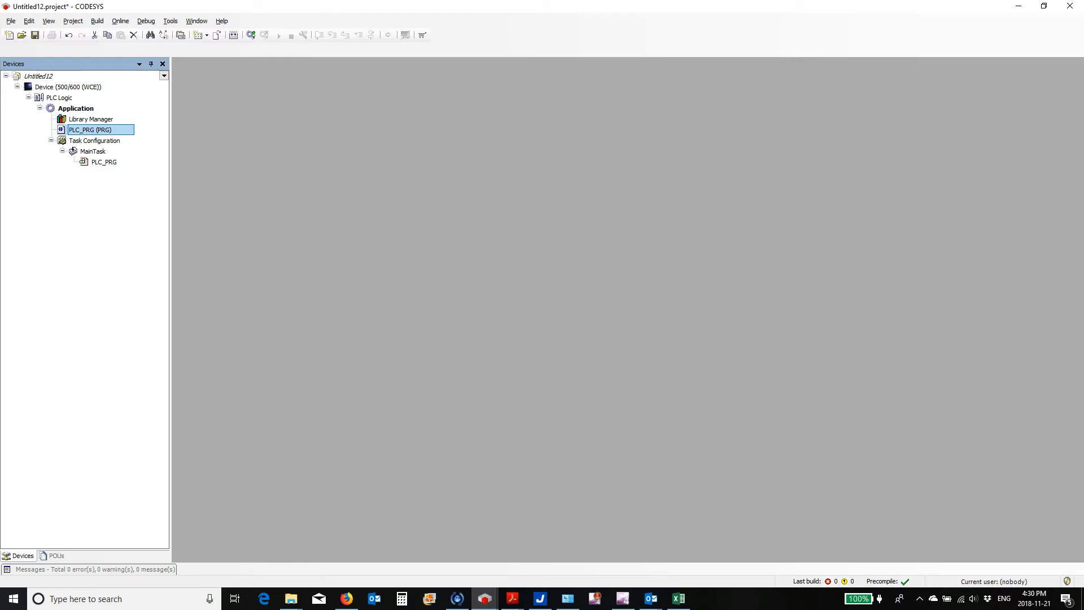
{"action": "left_click", "coordinate": [93, 152]}
{"action": "left_click", "coordinate": [97, 162]}
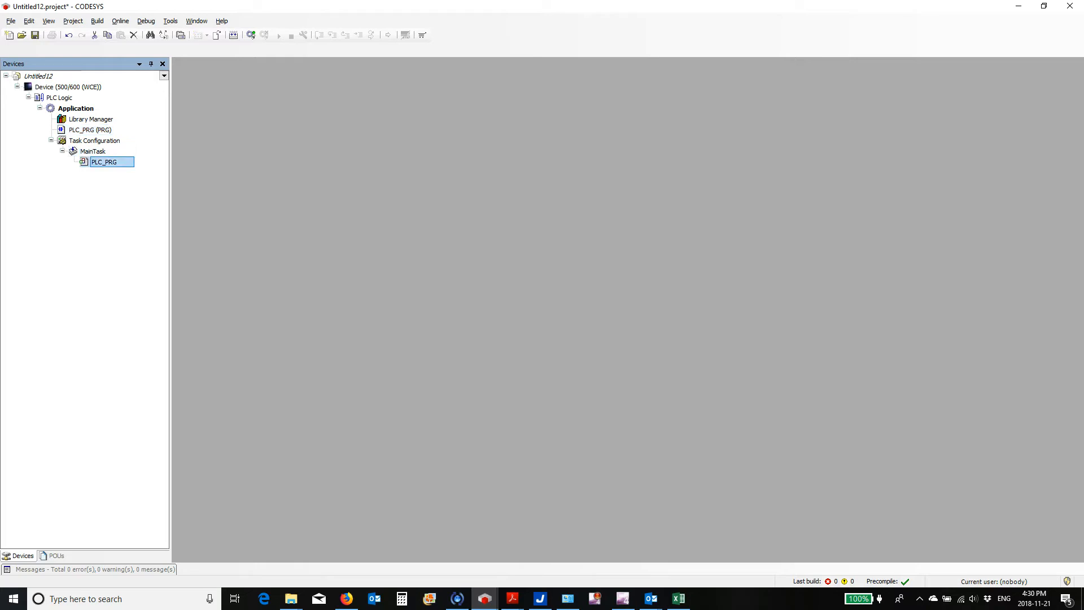
{"action": "double_click", "coordinate": [84, 130]}
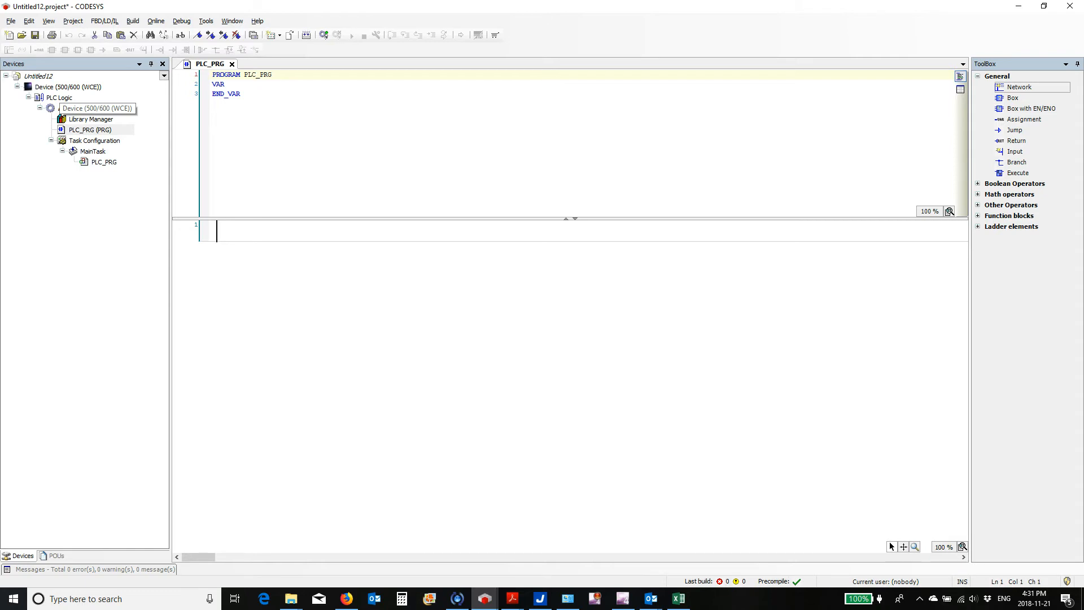
- Open the 500/600 (WCE) device's communication settings and try to set its active path to 192.0.05
{"action": "double_click", "coordinate": [60, 88]}
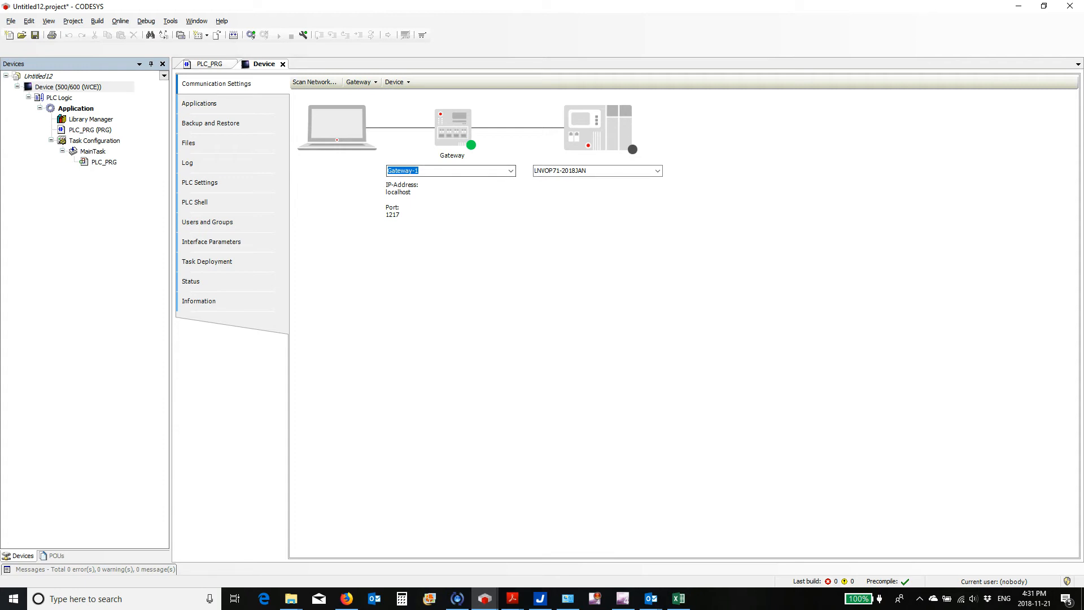
{"action": "left_click", "coordinate": [120, 20]}
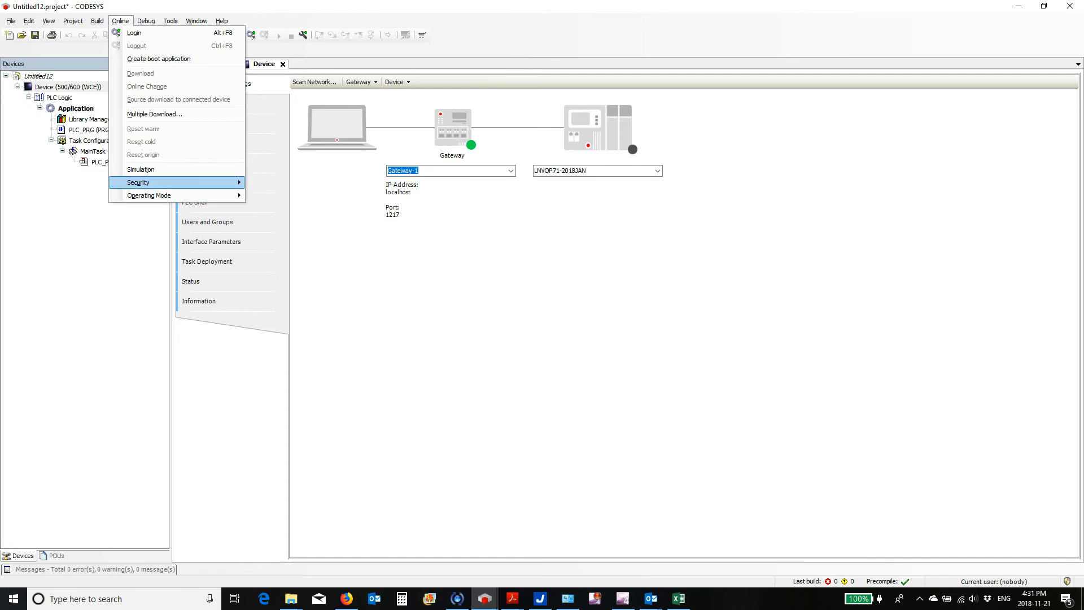
{"action": "key", "text": "Return"}
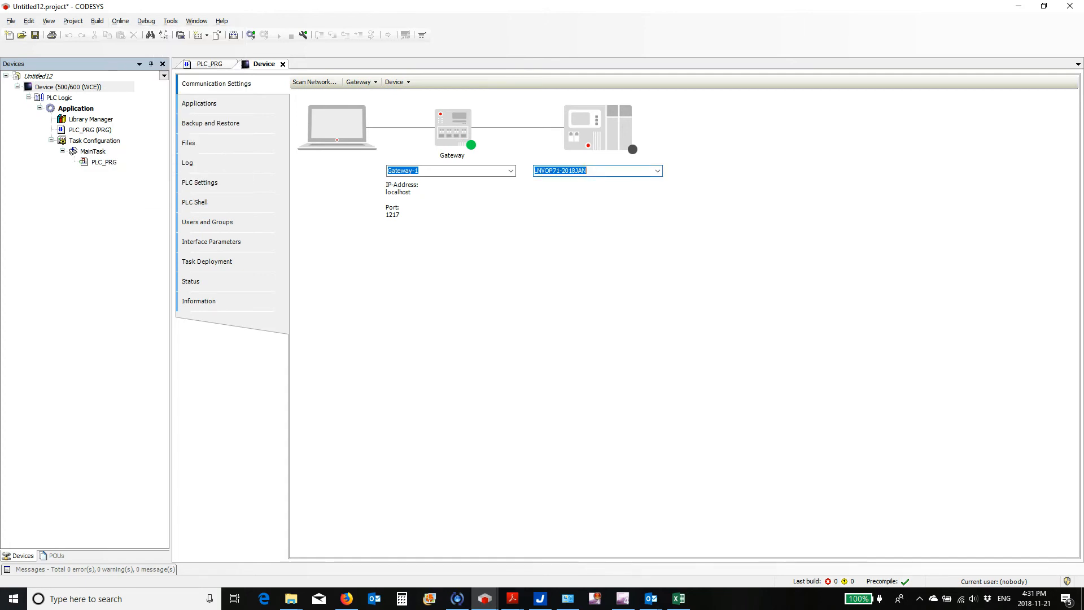
{"action": "type", "text": "1"}
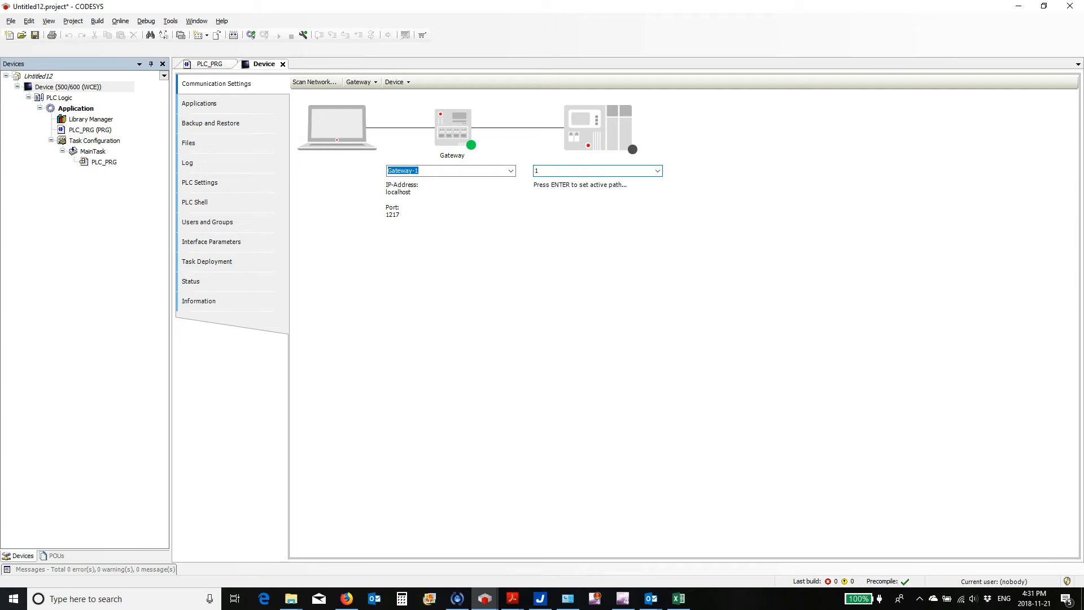
{"action": "type", "text": "92.0.05"}
{"action": "key", "text": "Return"}
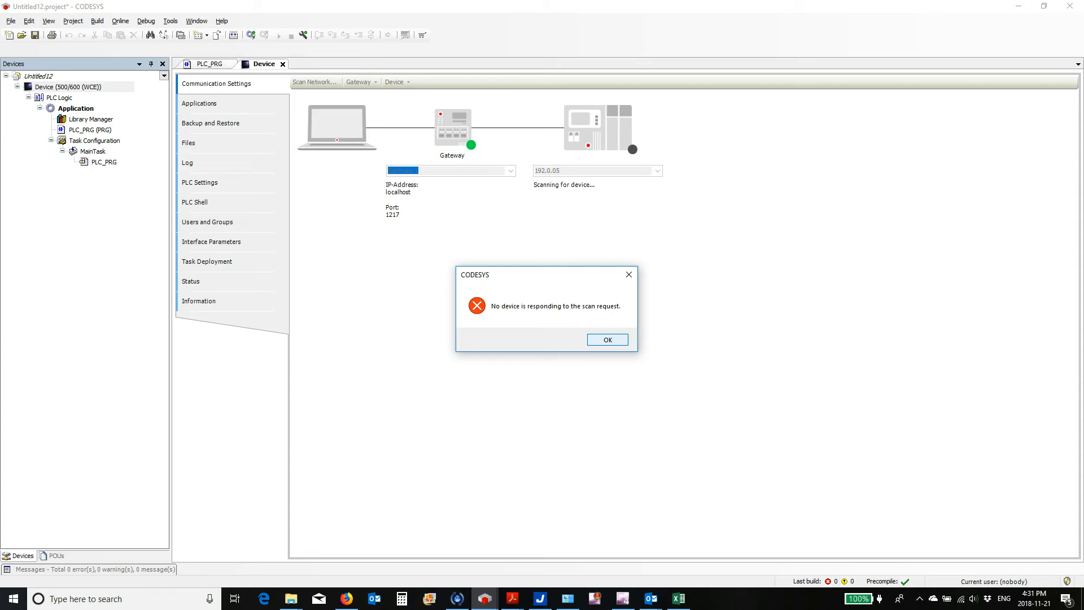
{"action": "key", "text": "Return"}
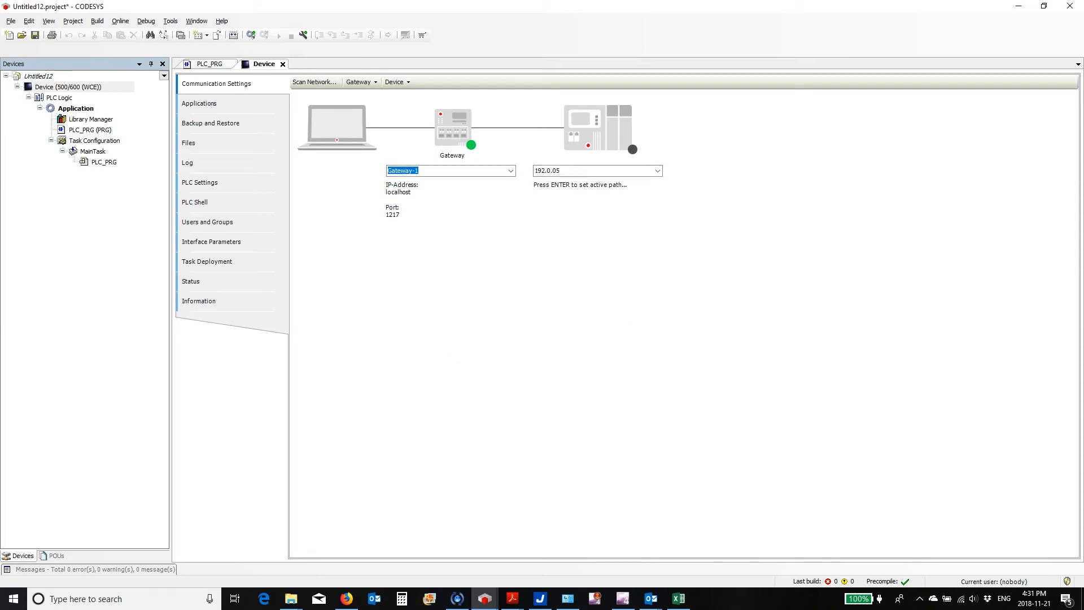
- Enable simulation mode for the 500/600 (WCE) device
{"action": "key", "text": "Right"}
{"action": "key", "text": "Right"}
{"action": "key", "text": "Down"}
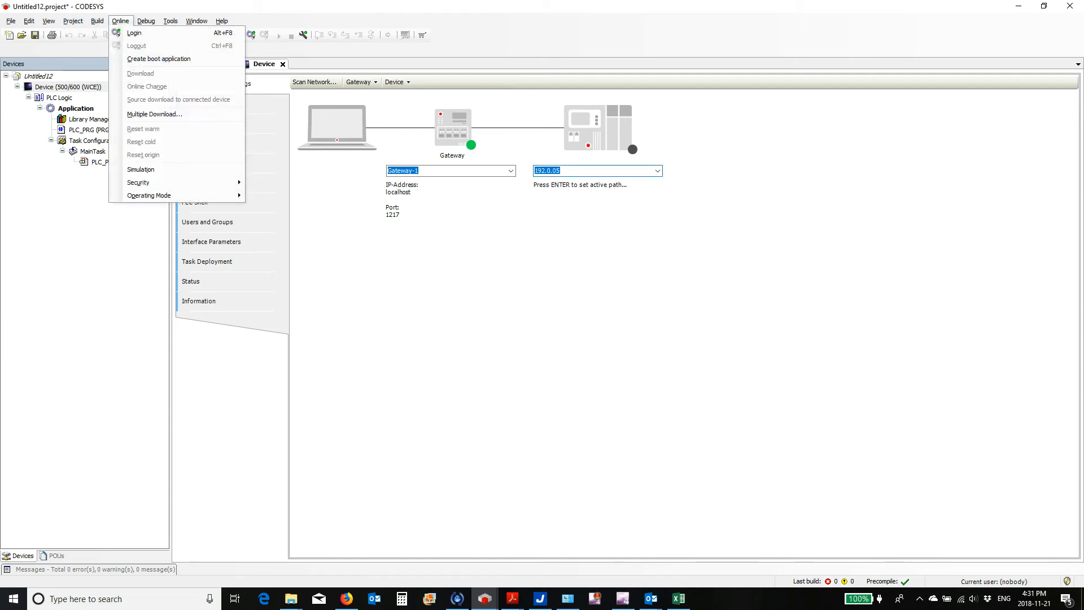
{"action": "key", "text": "Return"}
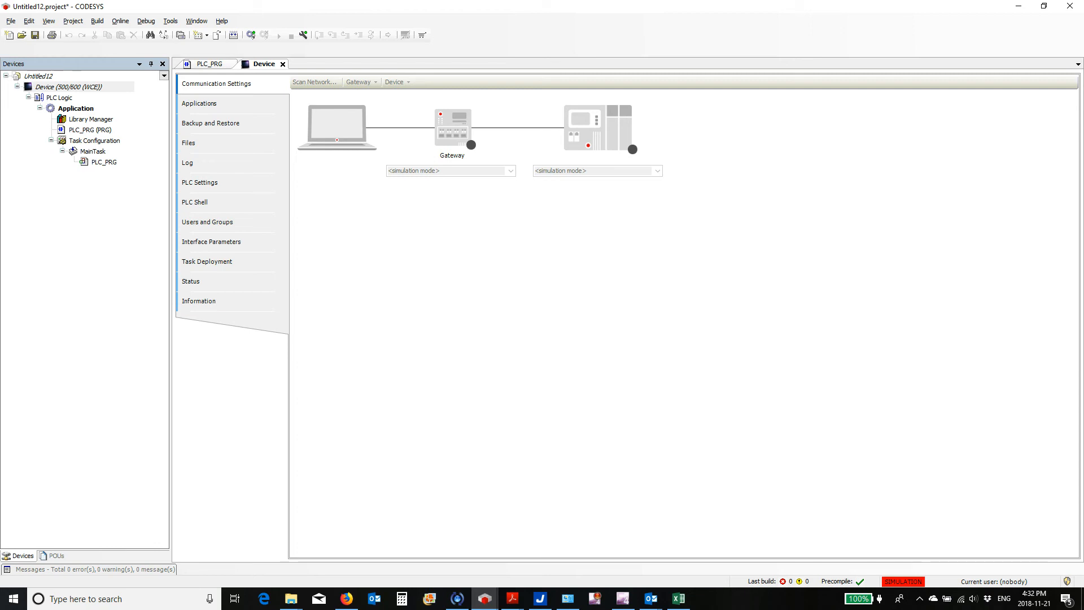
- Start adding a device under the 500/600 (WCE) device and compare the PLIO03, PLIO04 and PLIO06 modules in the Miscellaneous category
{"action": "right_click", "coordinate": [70, 86]}
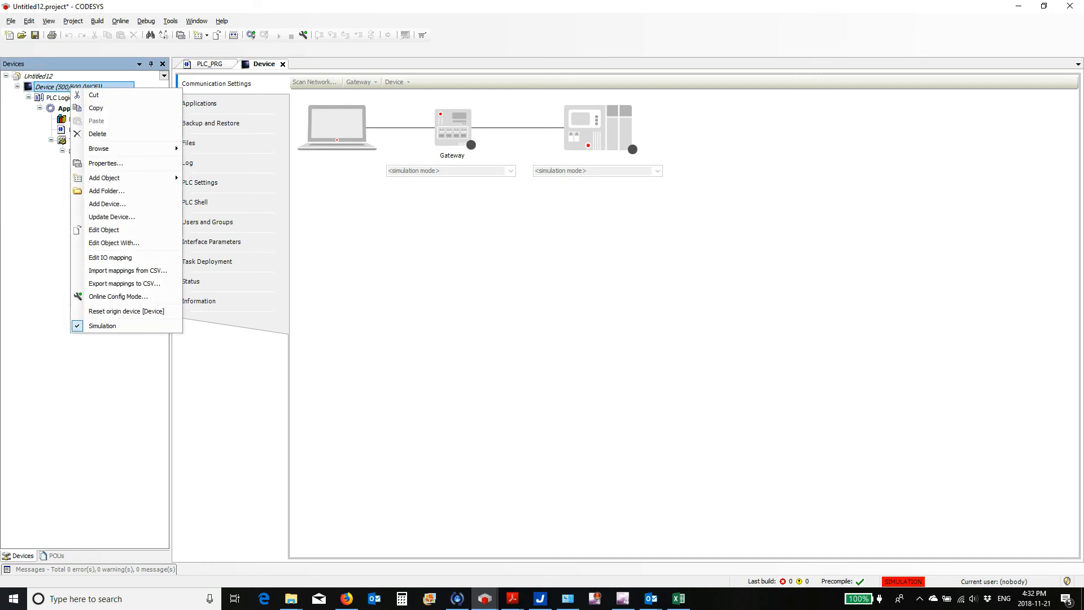
{"action": "left_click", "coordinate": [107, 204]}
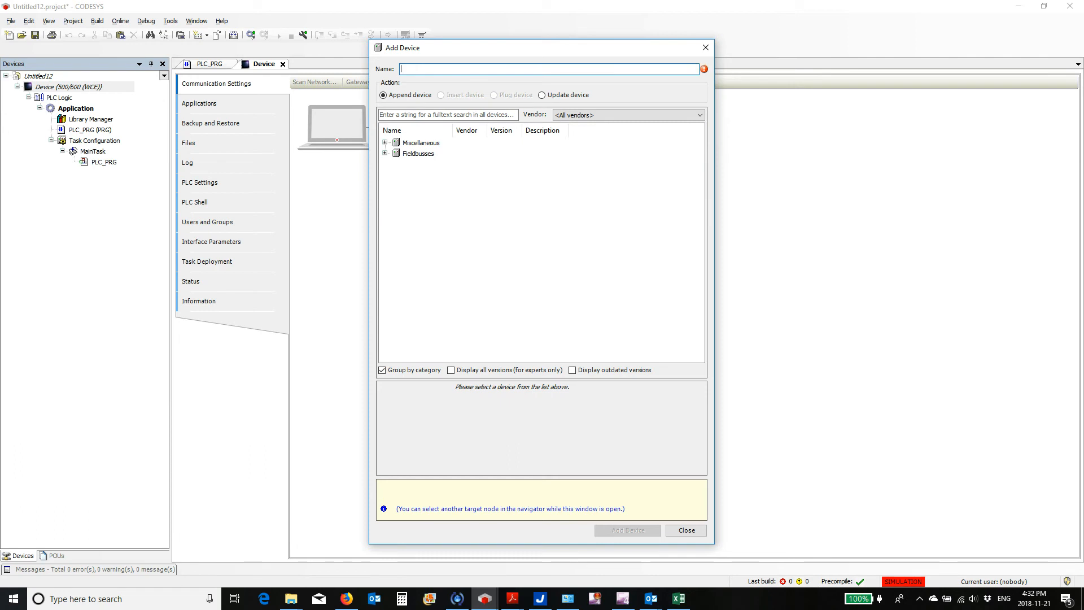
{"action": "left_click", "coordinate": [385, 143]}
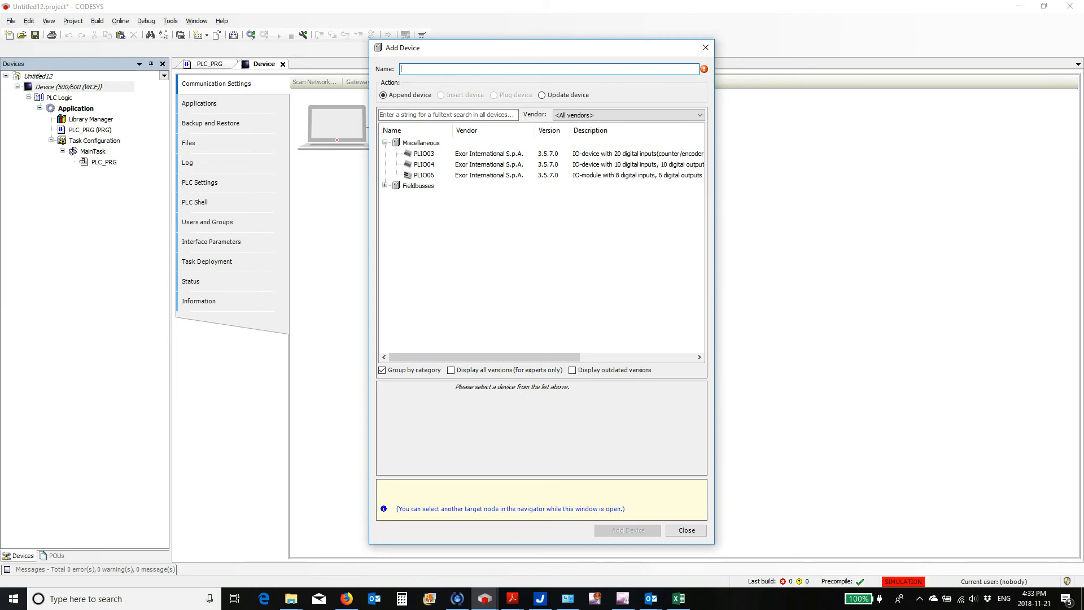
{"action": "left_click", "coordinate": [424, 175]}
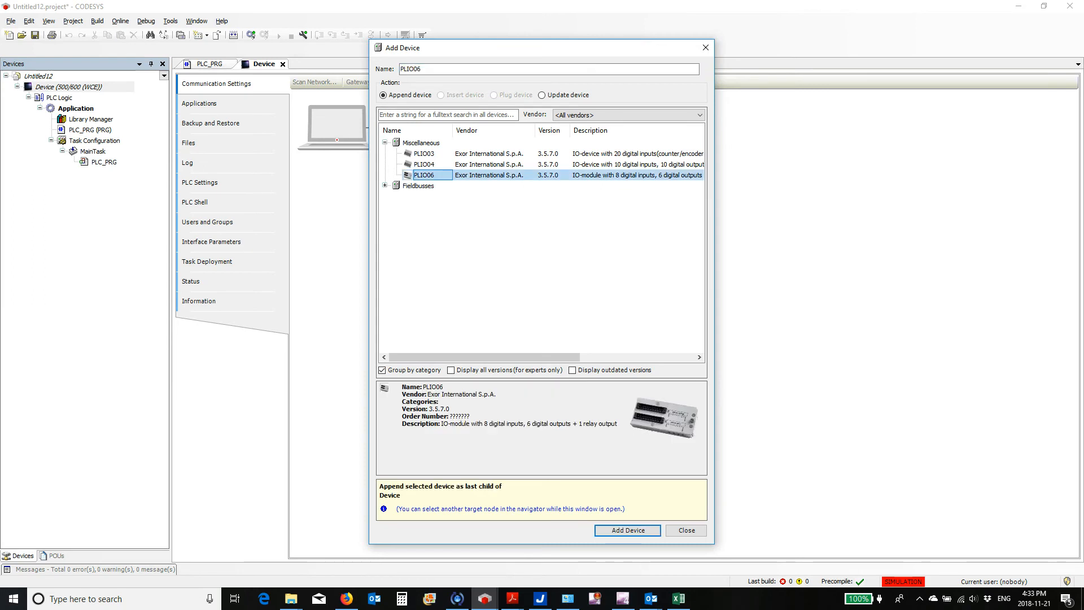
{"action": "left_click", "coordinate": [424, 164]}
{"action": "left_click", "coordinate": [424, 154]}
{"action": "left_click", "coordinate": [424, 164]}
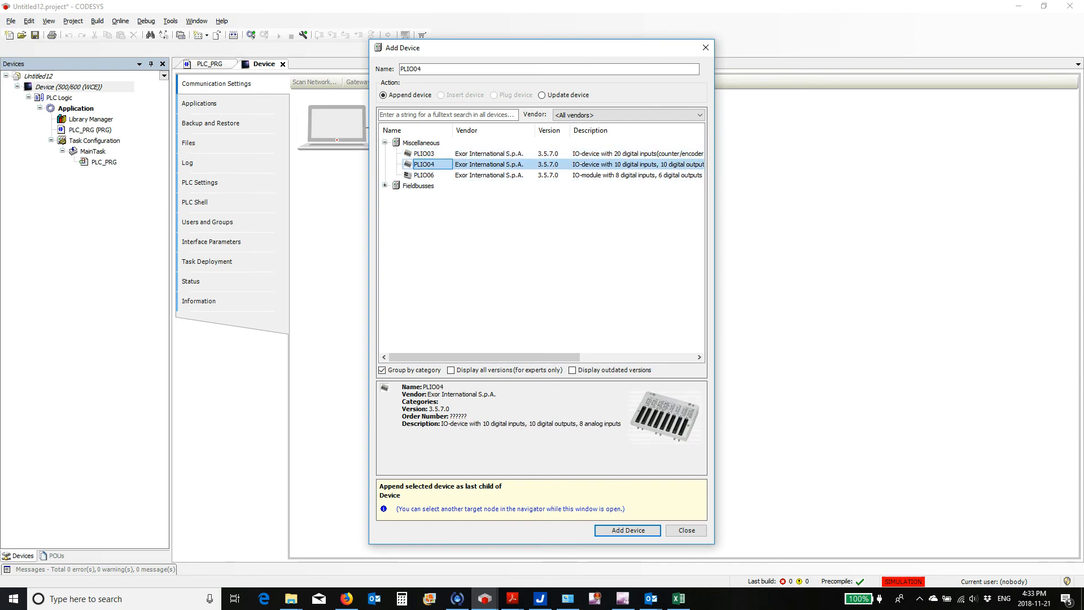
{"action": "left_click", "coordinate": [425, 175]}
{"action": "left_click", "coordinate": [424, 165]}
{"action": "left_click", "coordinate": [424, 154]}
{"action": "left_click", "coordinate": [424, 164]}
{"action": "left_click", "coordinate": [424, 175]}
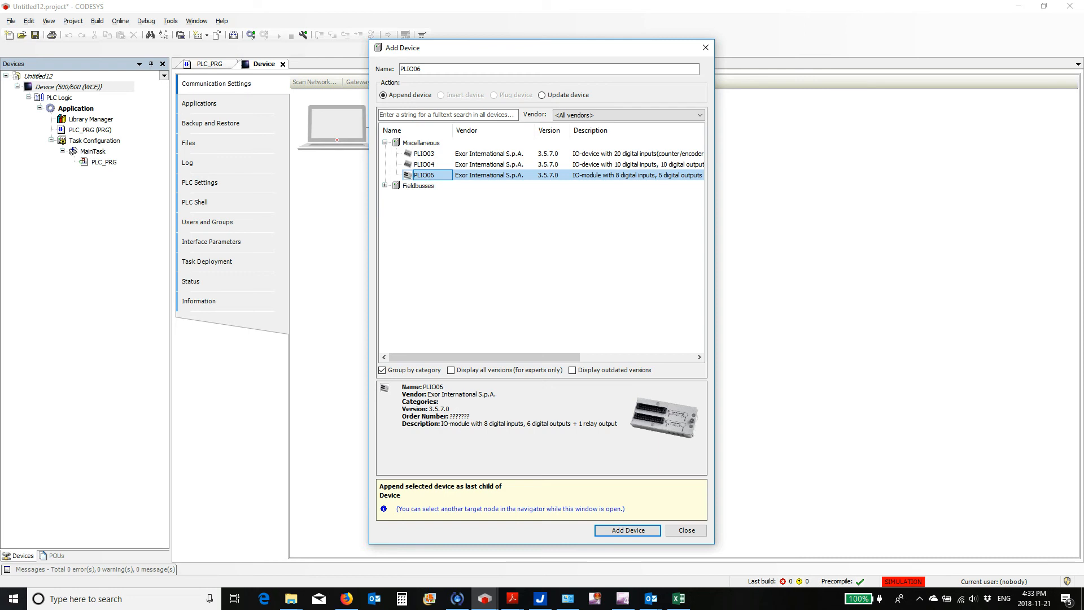
- Append the PLIO04 I/O module to the 500/600 (WCE) device and close the device dialog
{"action": "left_click", "coordinate": [542, 94]}
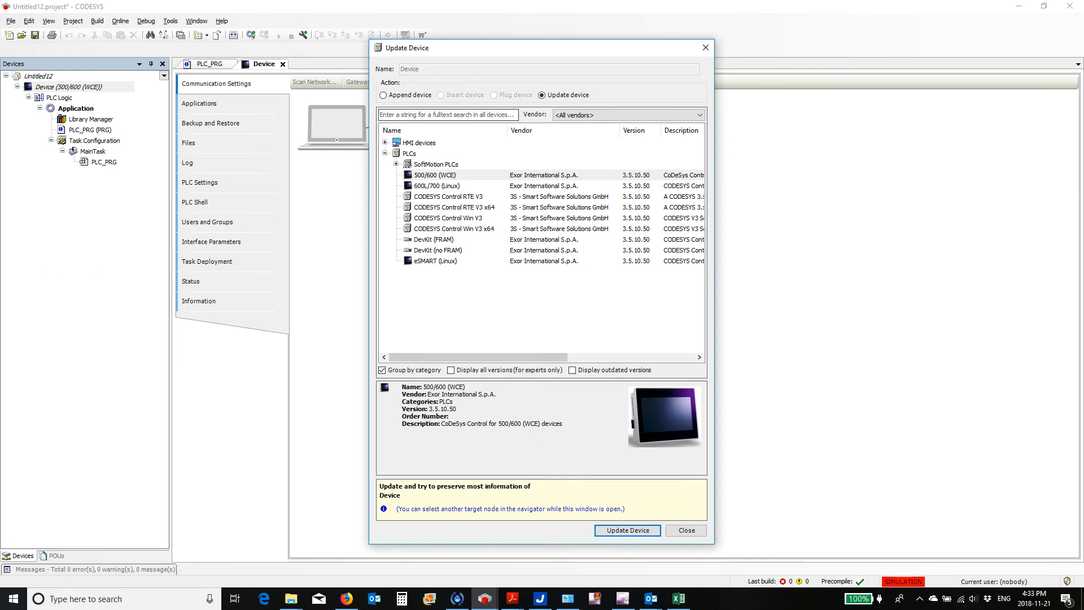
{"action": "left_click", "coordinate": [384, 95]}
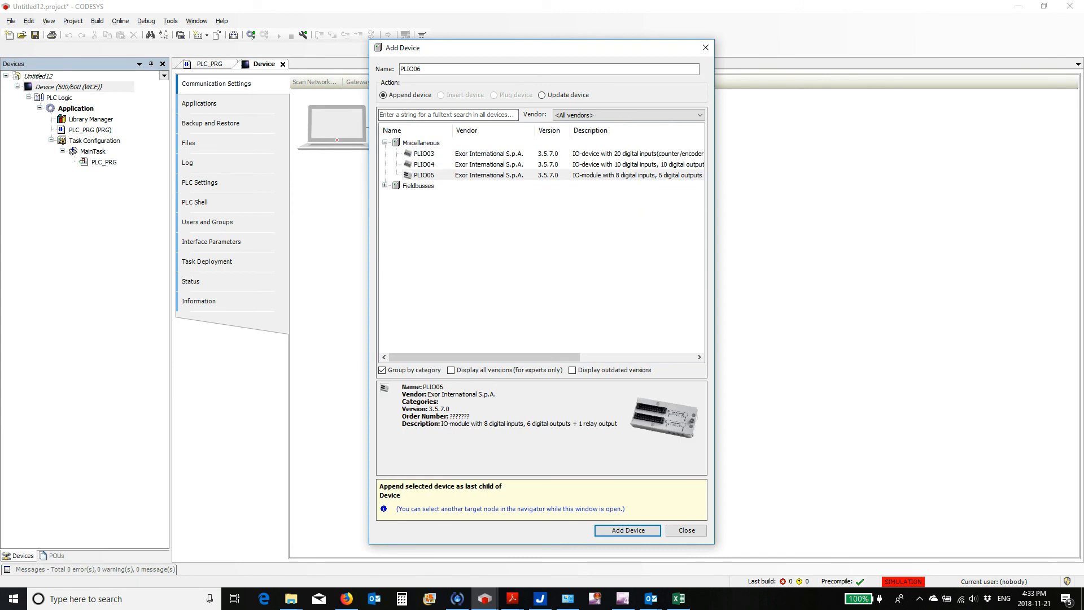
{"action": "left_click", "coordinate": [424, 153]}
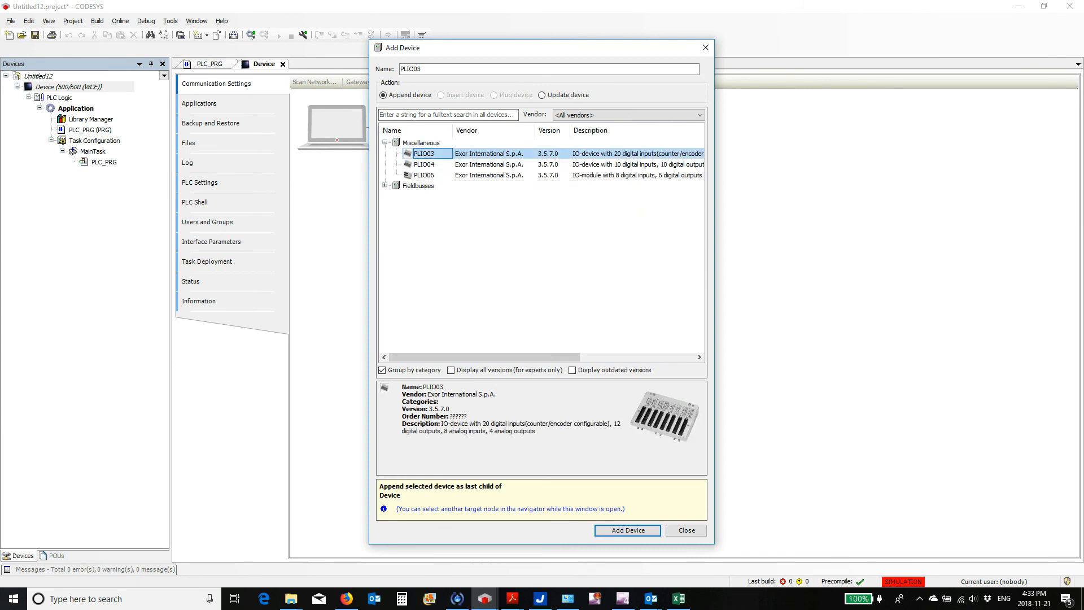
{"action": "left_click", "coordinate": [425, 164]}
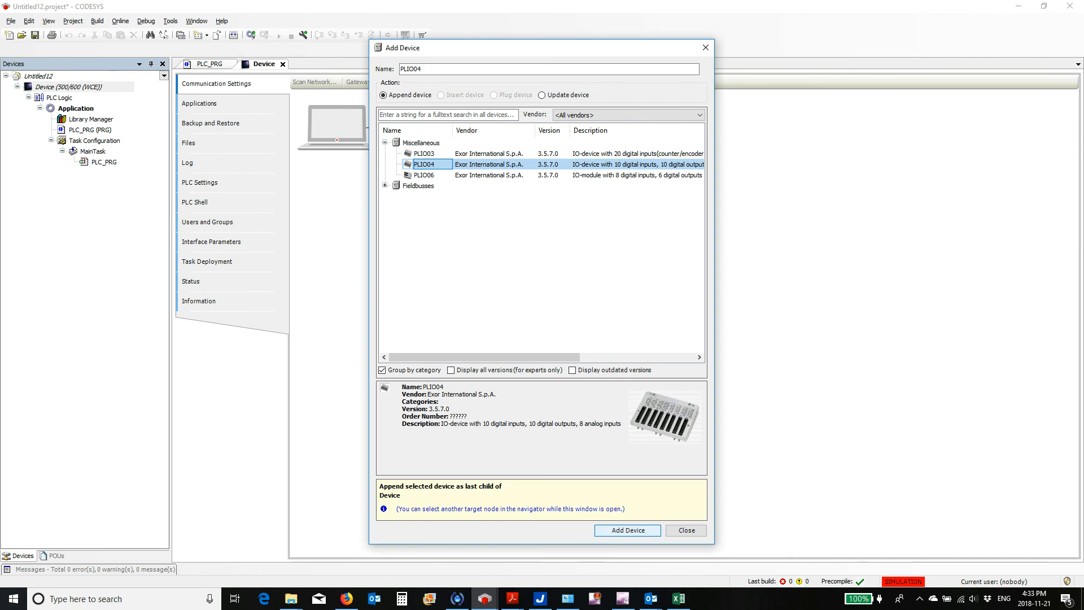
{"action": "key", "text": "Return"}
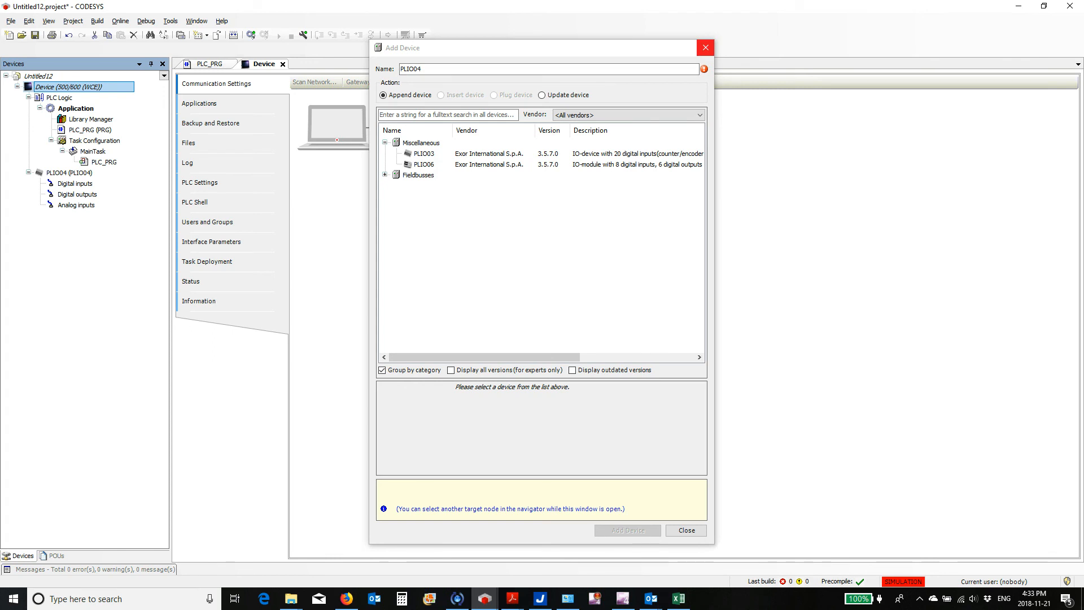
{"action": "left_click", "coordinate": [705, 48]}
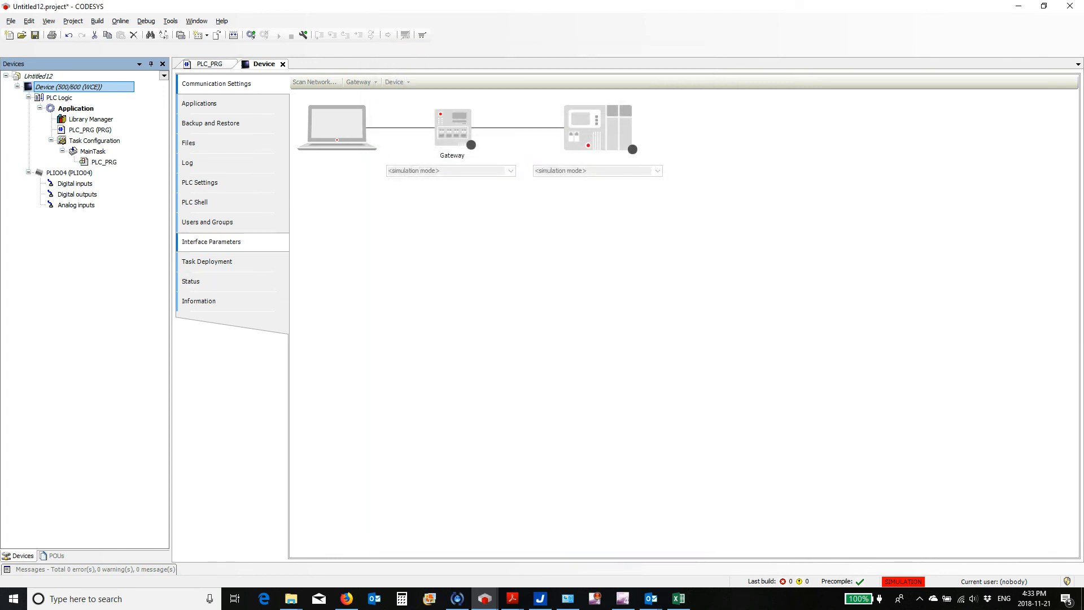
- Open the PLC settings of the 500/600 (WCE) device
{"action": "left_click", "coordinate": [69, 173]}
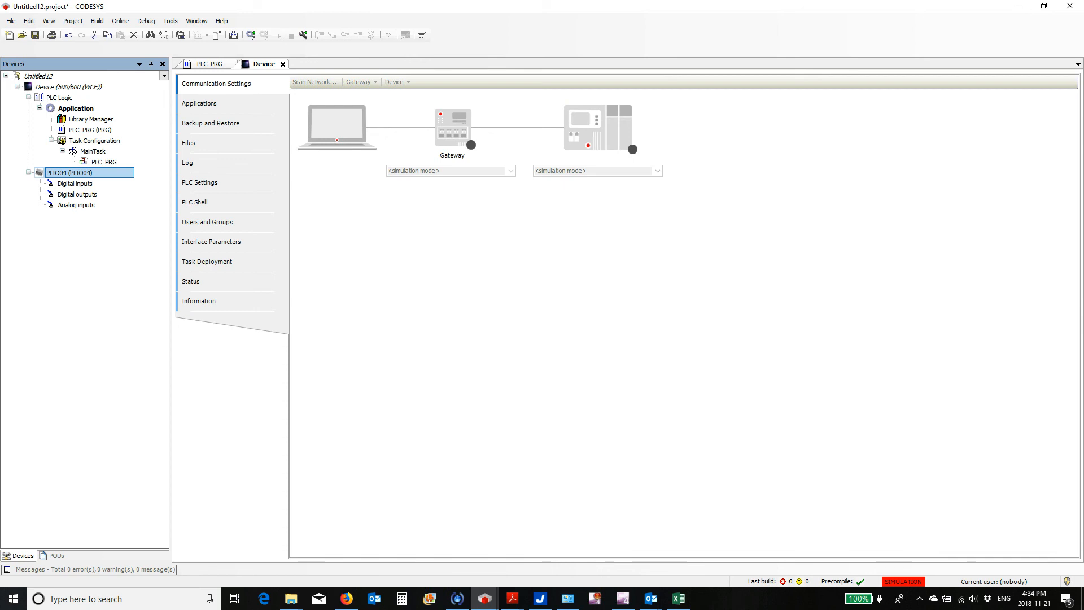
{"action": "double_click", "coordinate": [61, 88]}
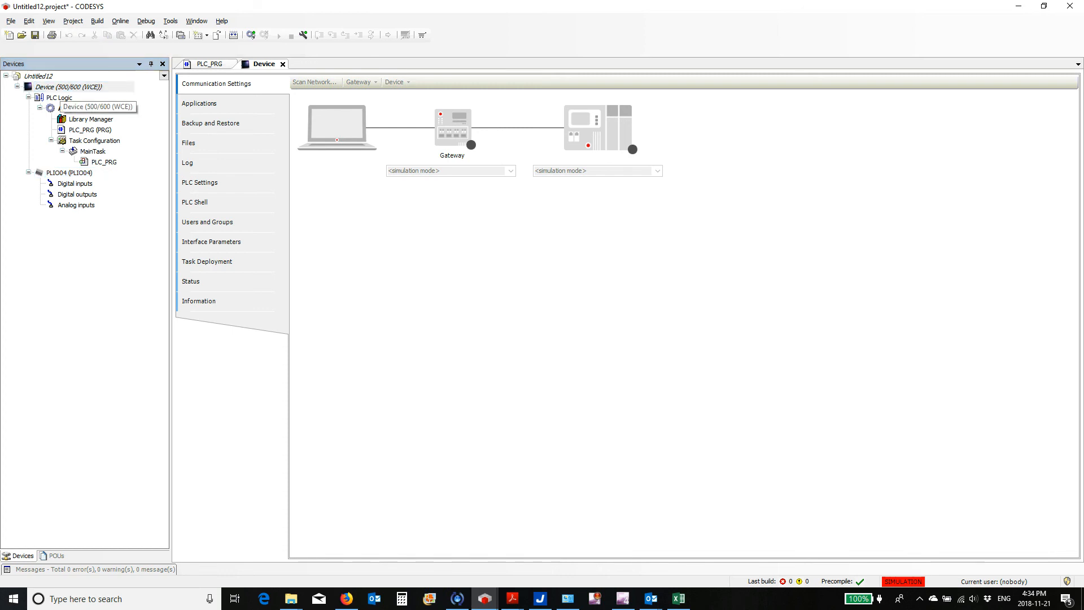
{"action": "left_click", "coordinate": [200, 183]}
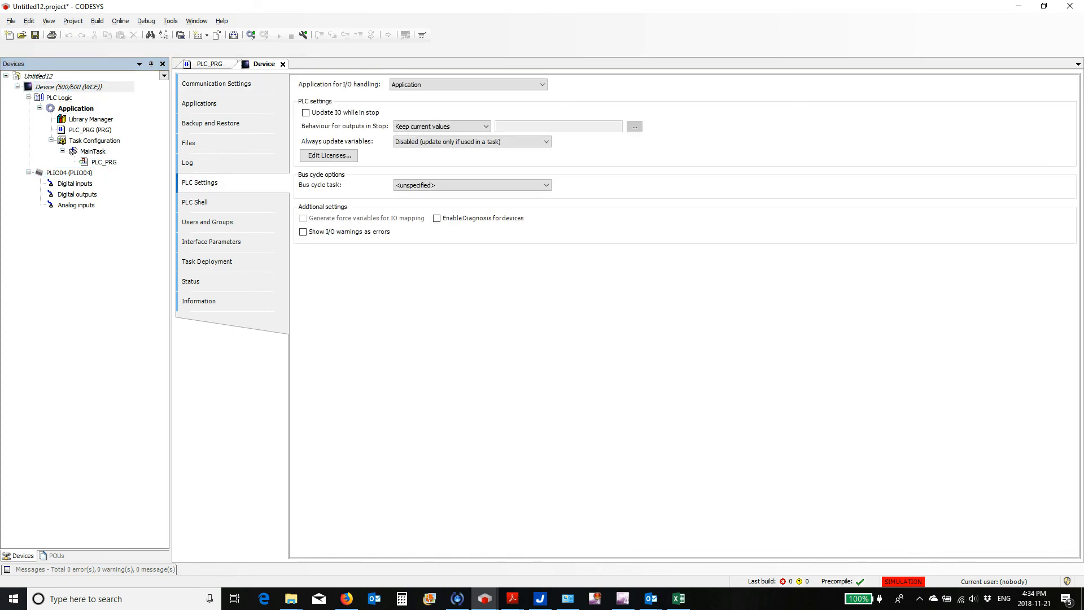